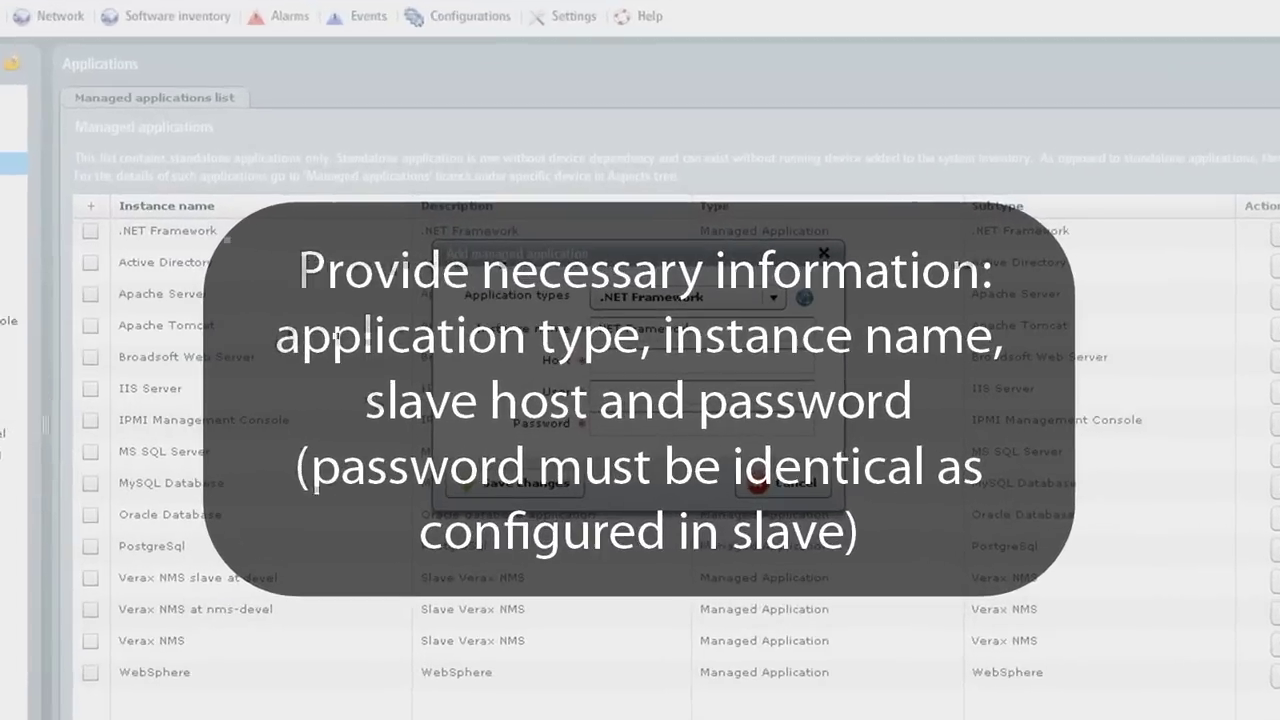
Step: Start a new managed application of type Verax NMS with the instance name "Verax NMS SLAVE"
left_click(1242, 670)
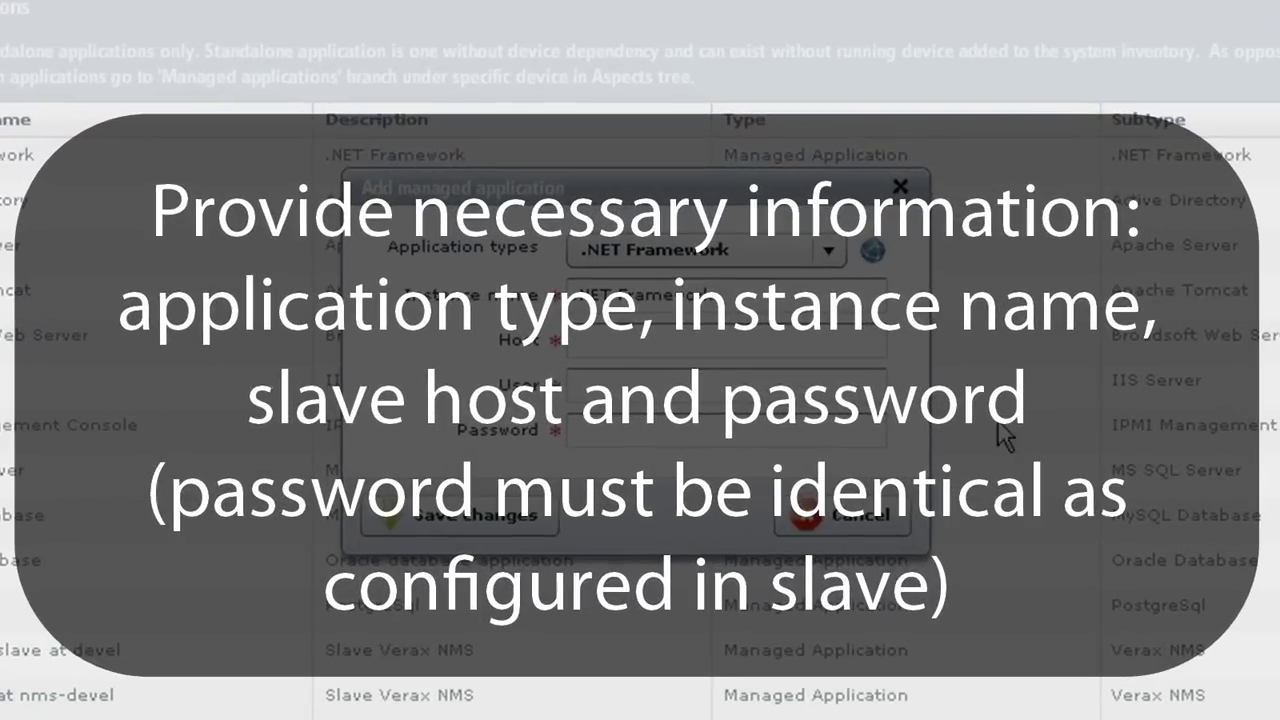
left_click(828, 254)
scroll(820, 345, "down", 5)
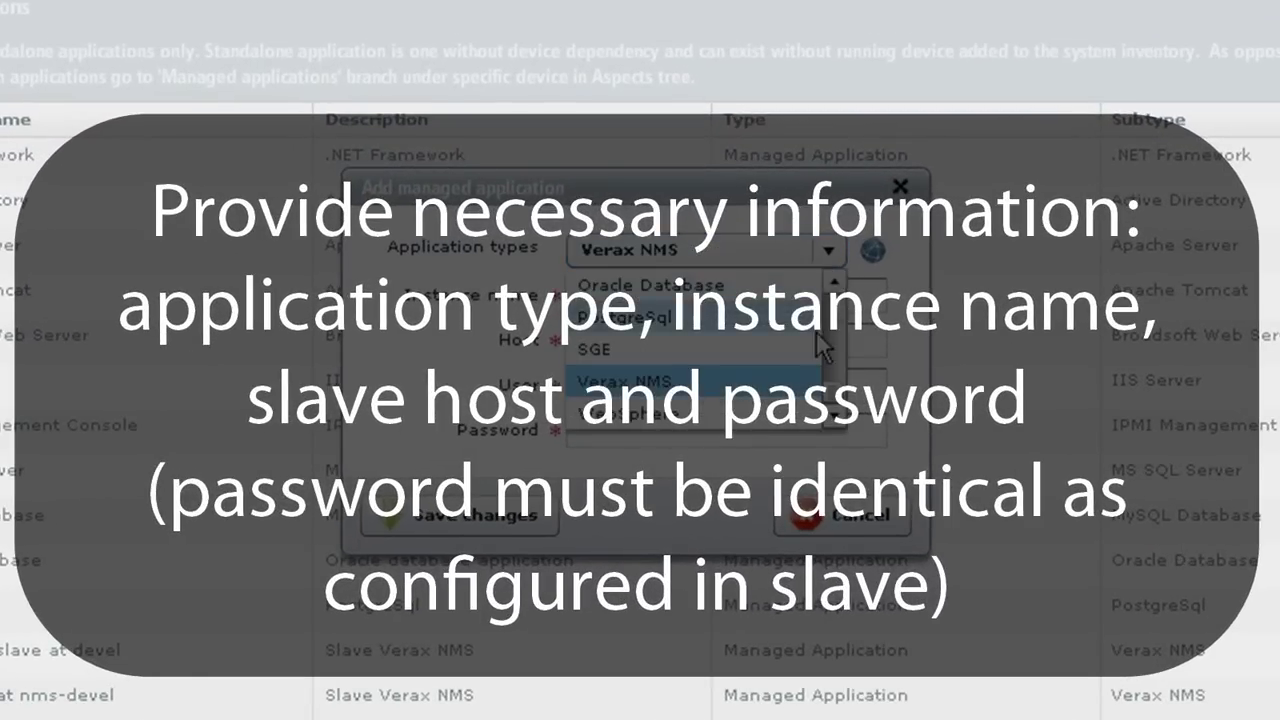
left_click(780, 383)
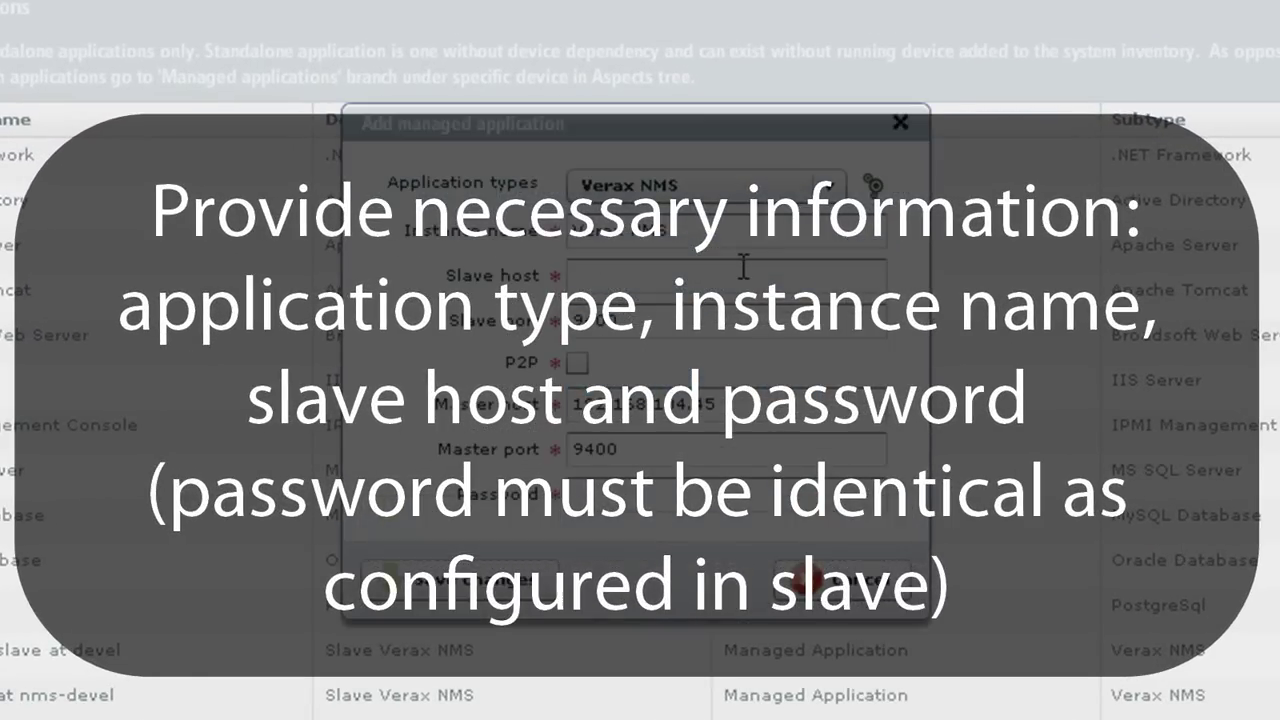
left_click(730, 237)
type("SLA")
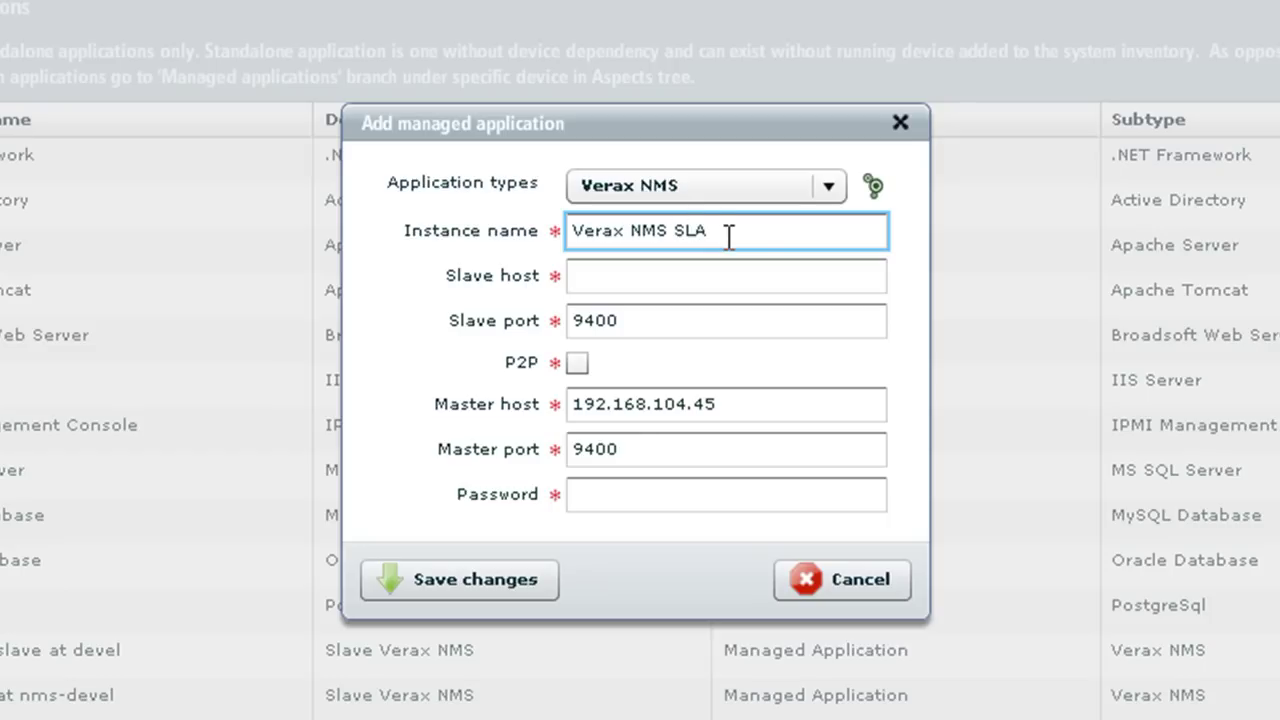
type("VE")
Step: Set the slave host to 192.168.104.35, enter the slave password, and save the managed application
left_click(722, 274)
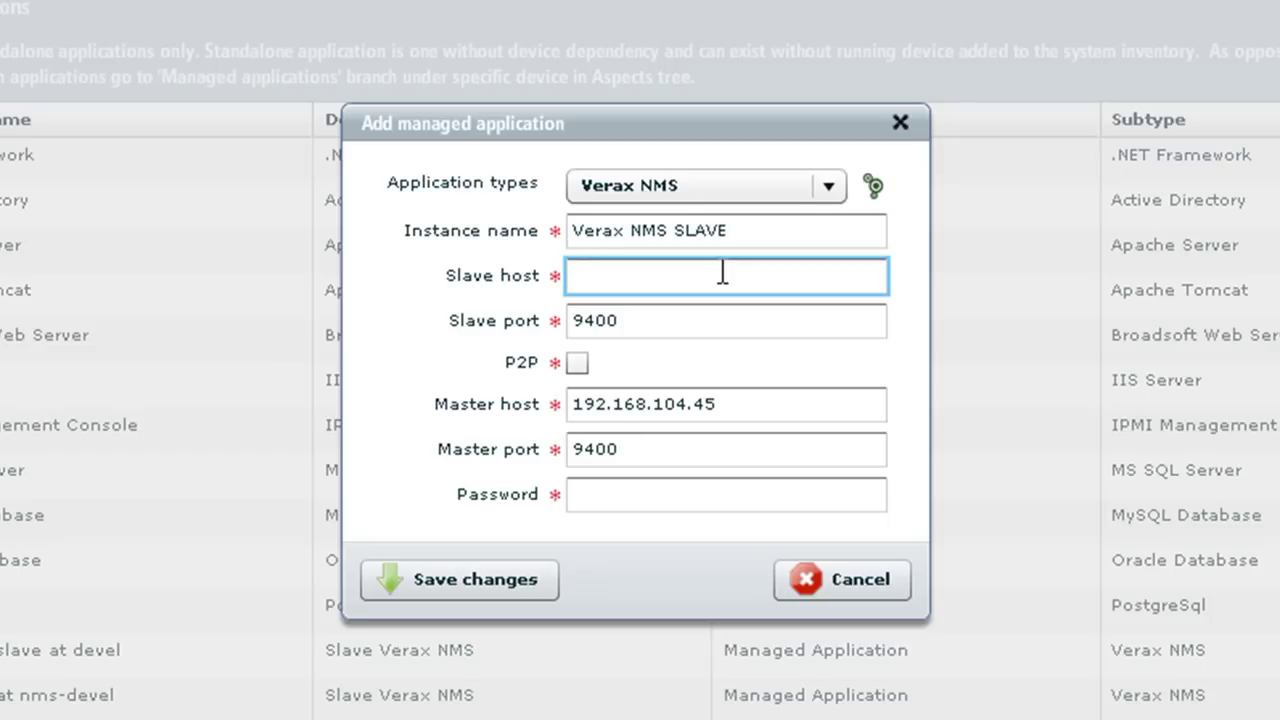
type("192.168.104.35")
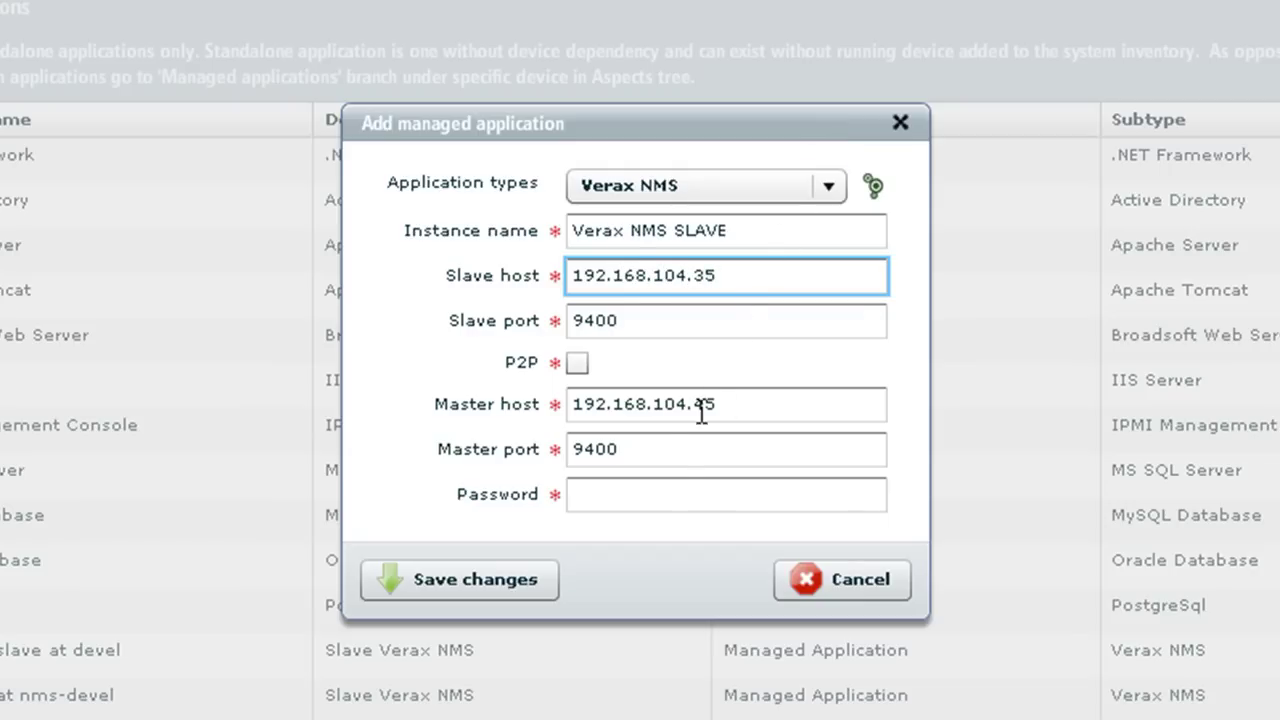
left_click(663, 490)
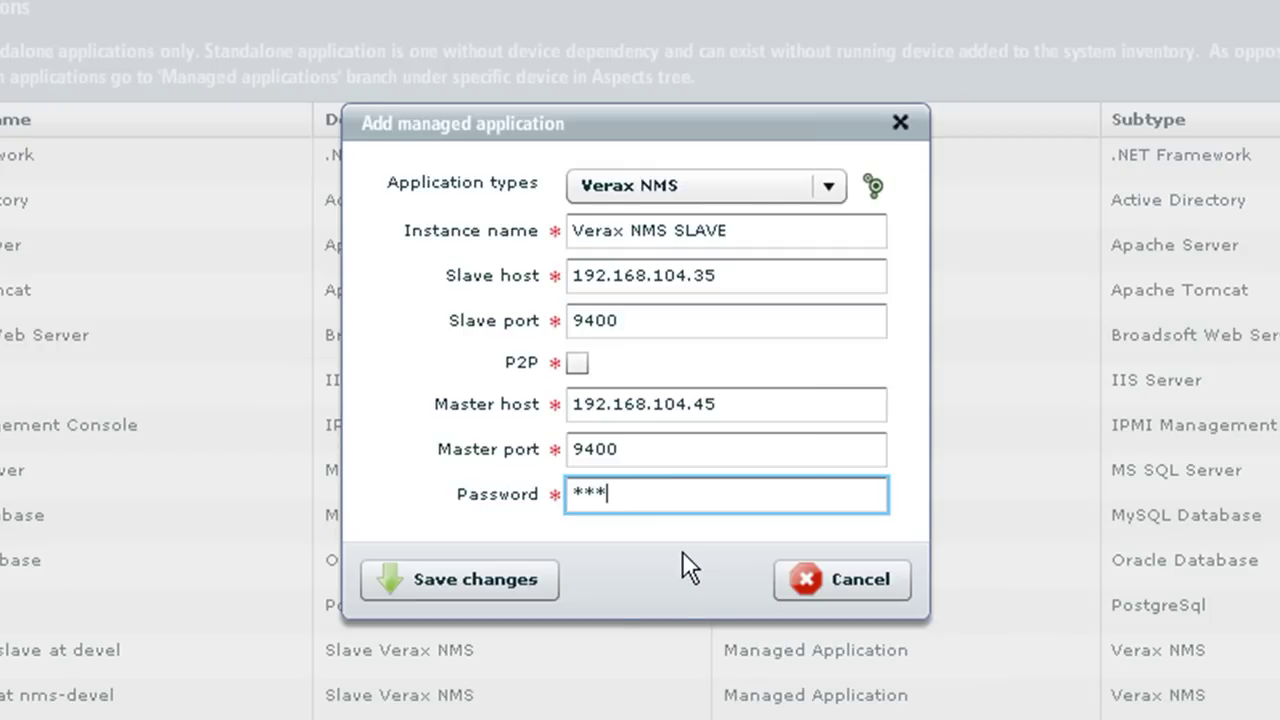
left_click(481, 588)
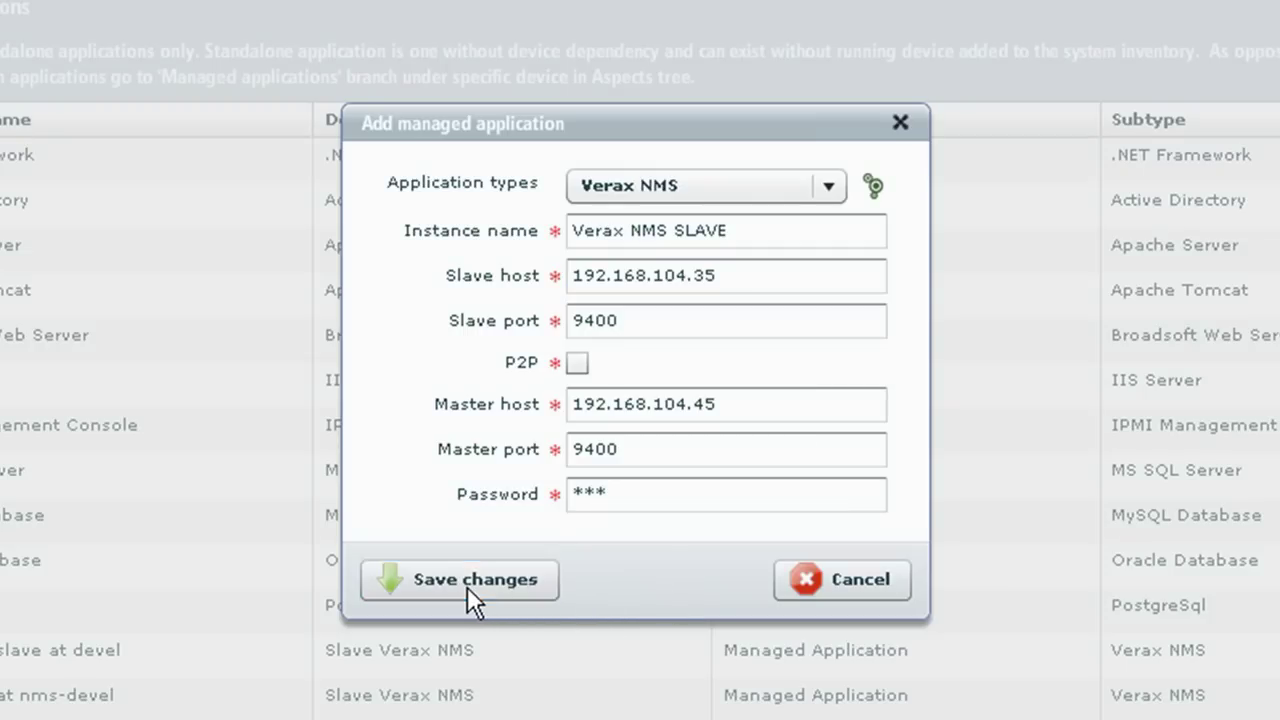
left_click(574, 415)
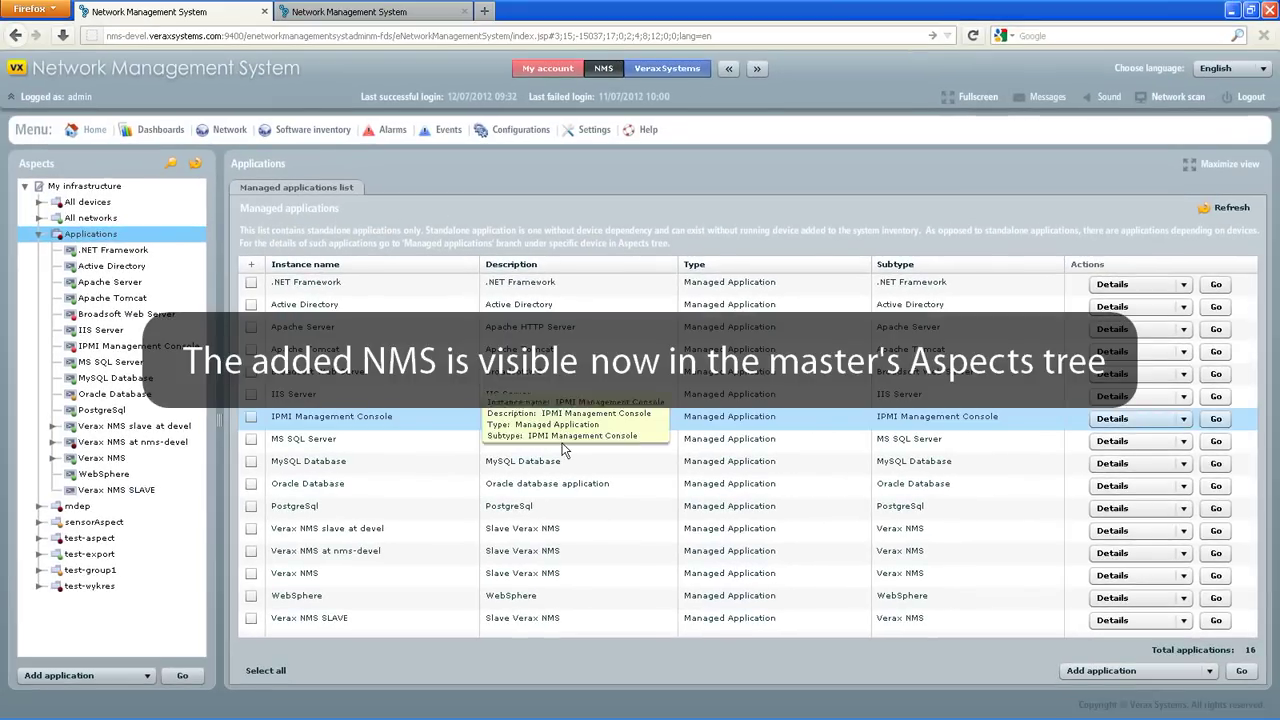
Step: View the Verax NMS SLAVE application, then switch to the slave NMS console and open its Master NMS configuration
left_click(133, 490)
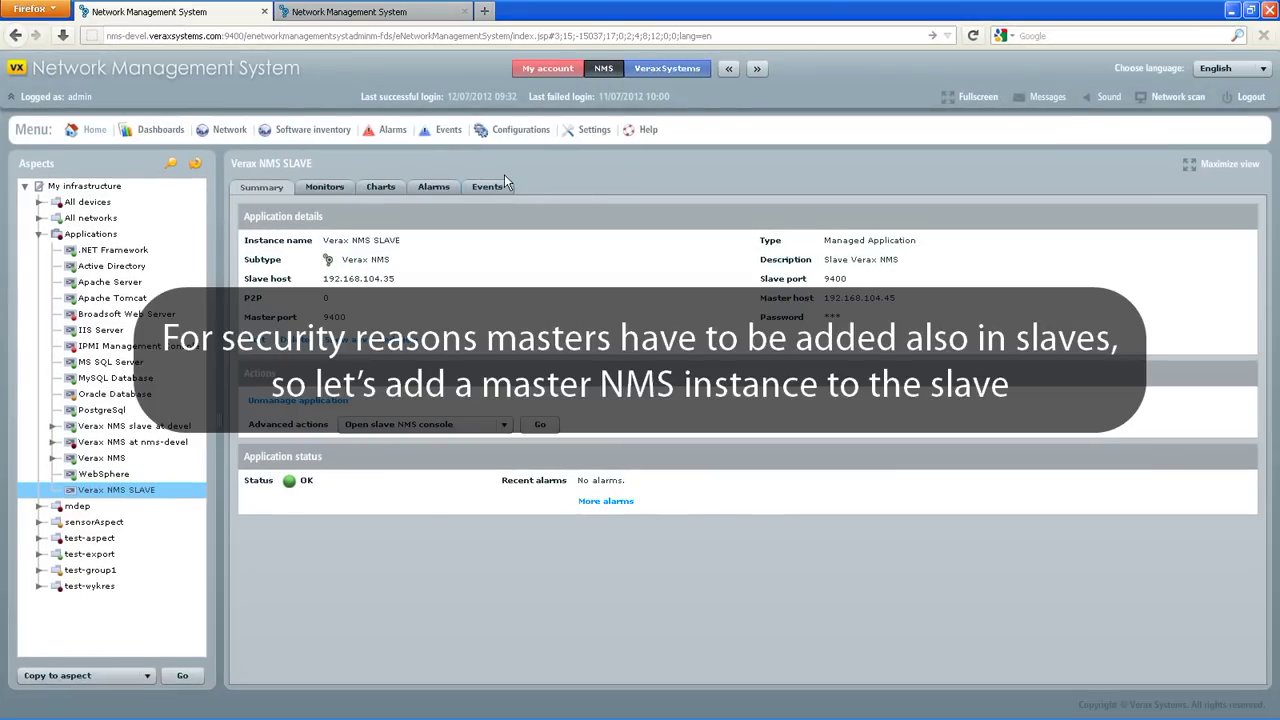
left_click(437, 10)
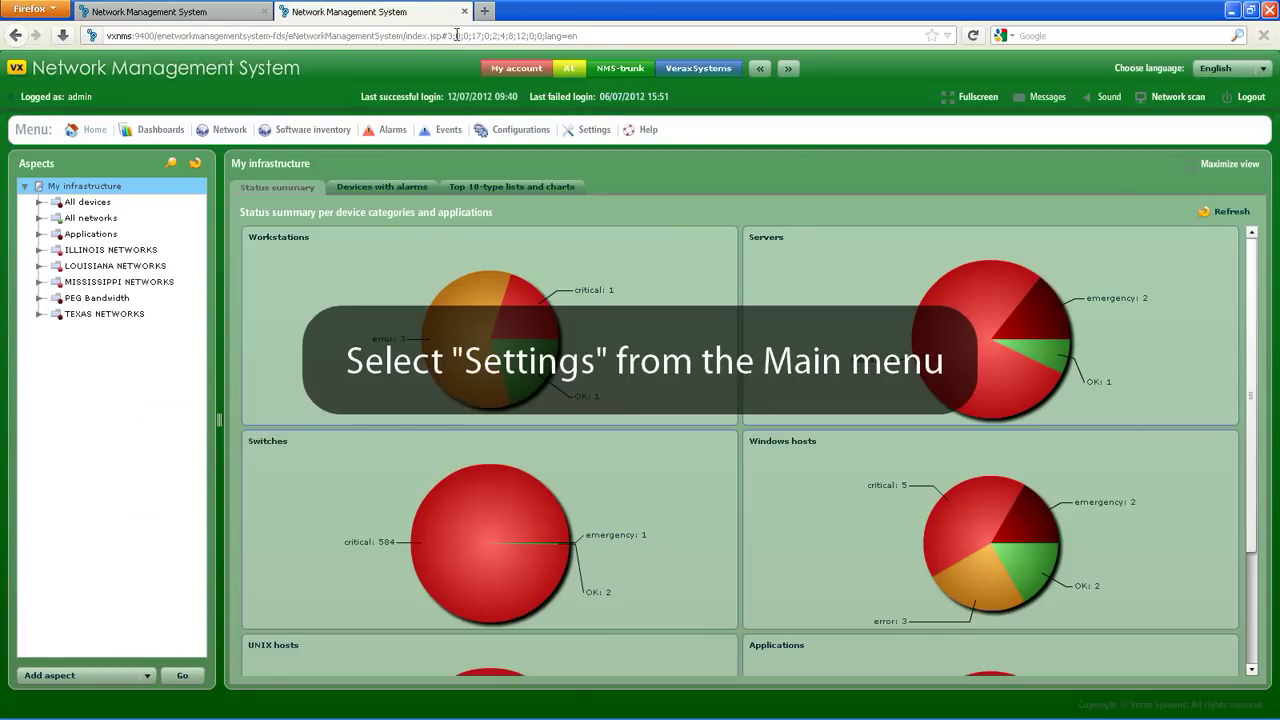
left_click(601, 138)
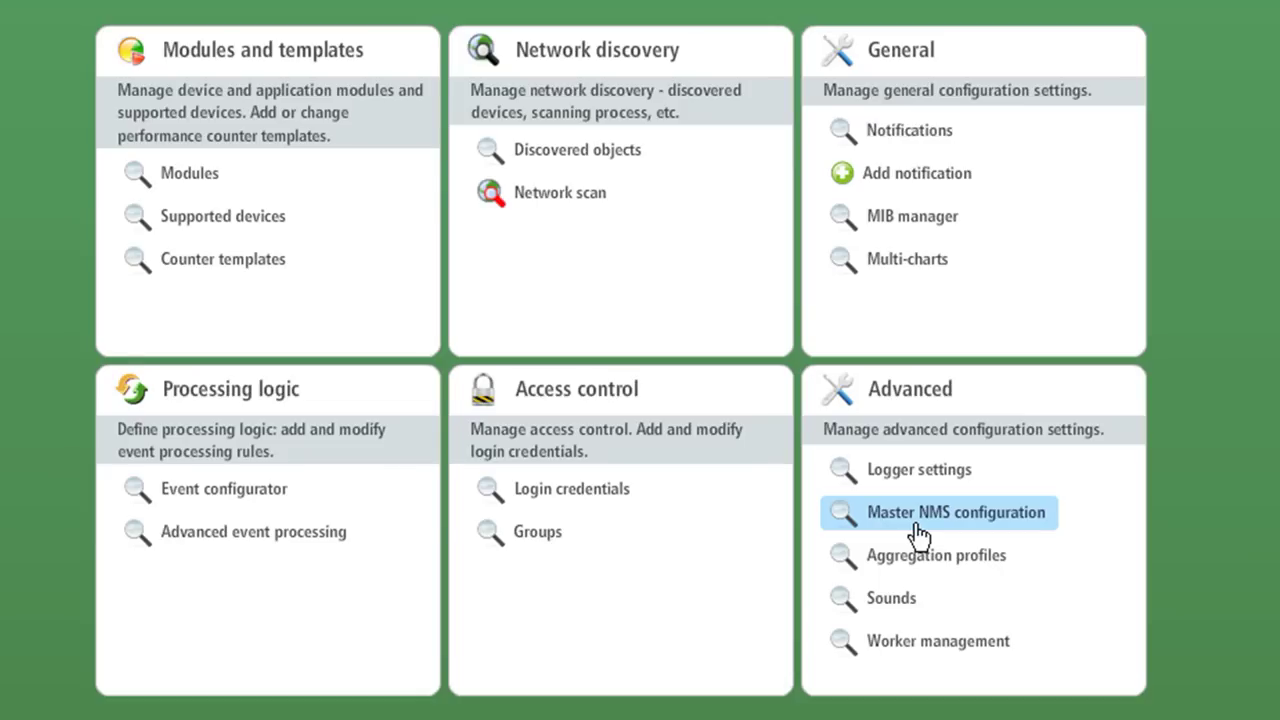
left_click(915, 530)
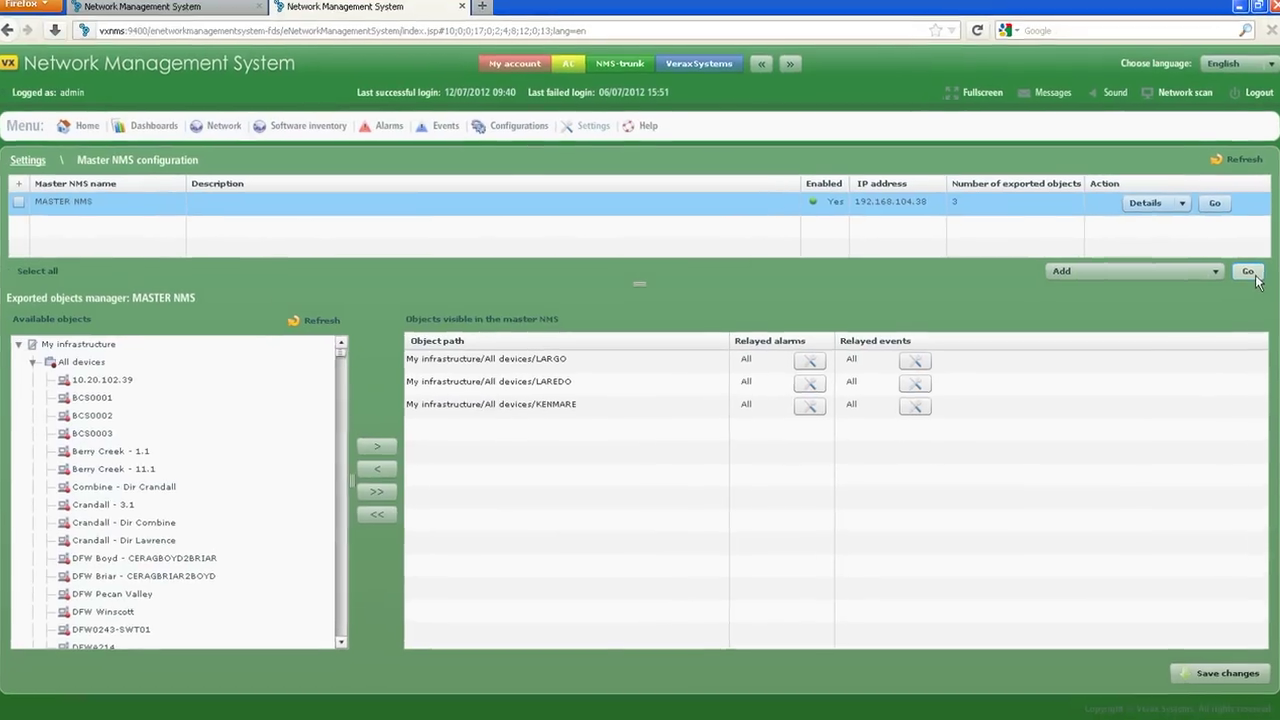
Step: Add a master NMS named "NMS MASTER" with IP address 192.168.104.45 and its password
left_click(1241, 274)
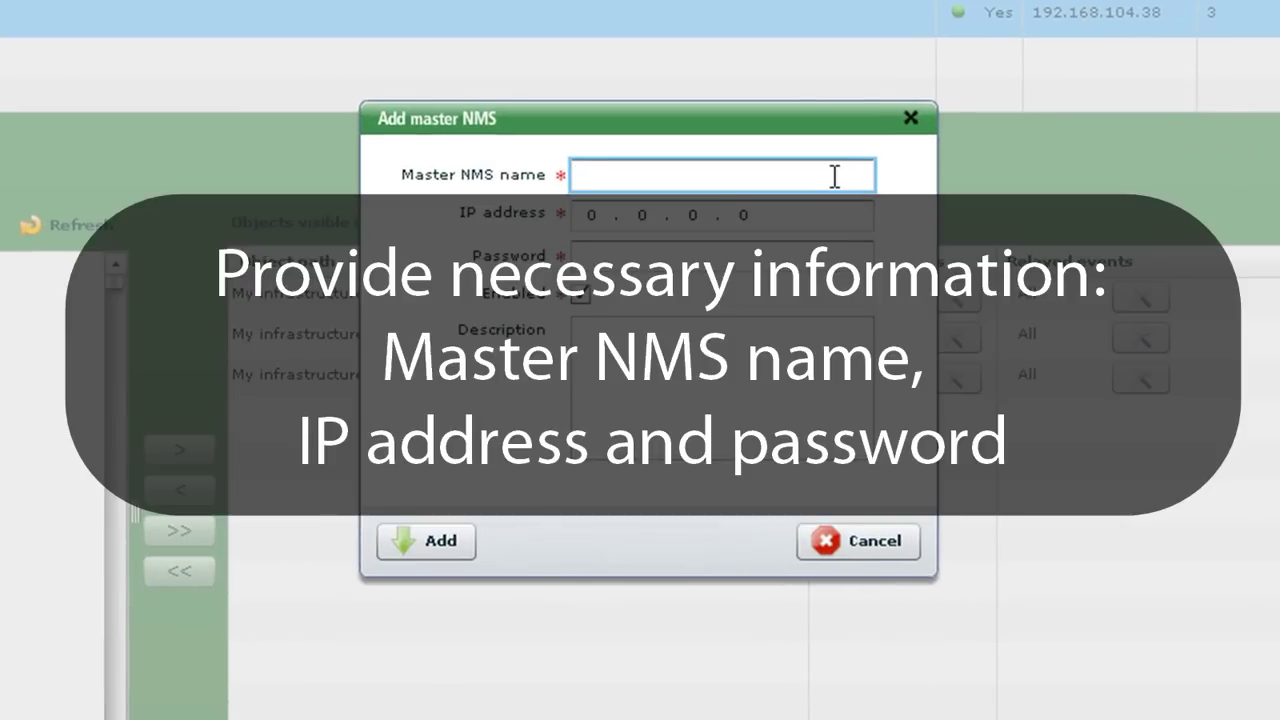
type("NMS MASTER")
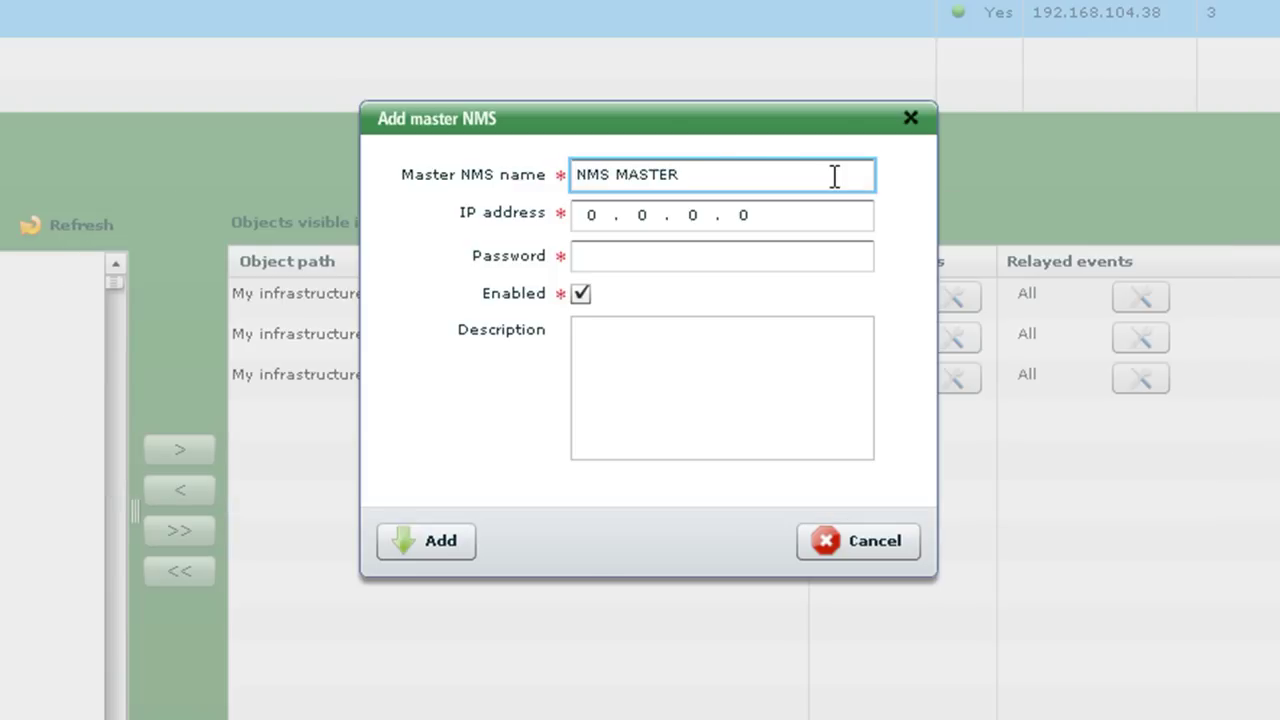
left_click(576, 214)
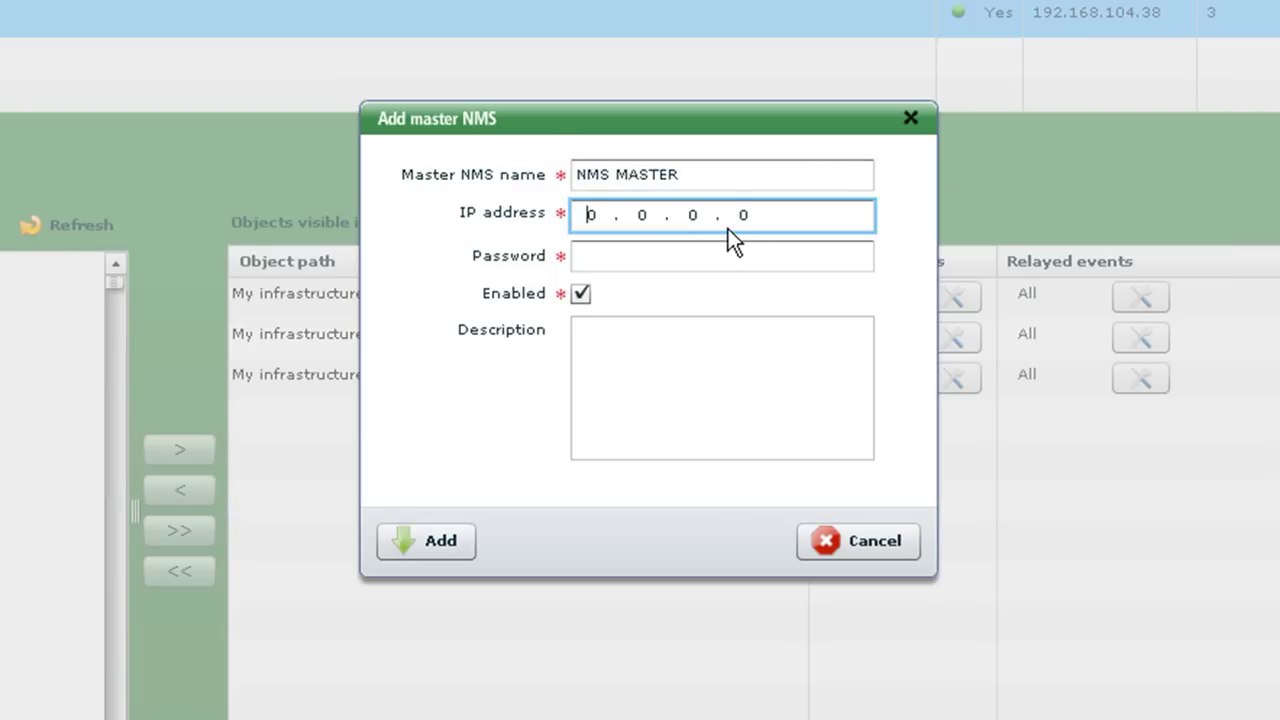
type("19")
key("shift+Tab")
type("192 . 168 . 104 . 45")
left_click(702, 257)
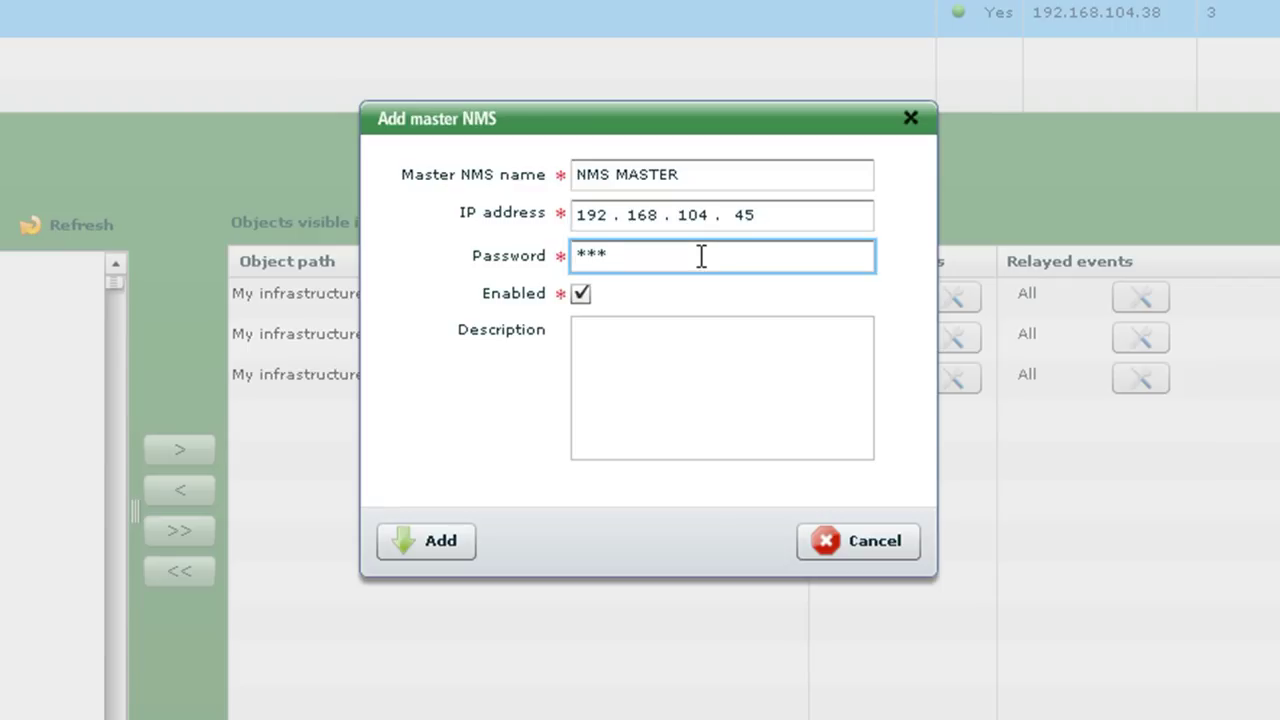
left_click(430, 540)
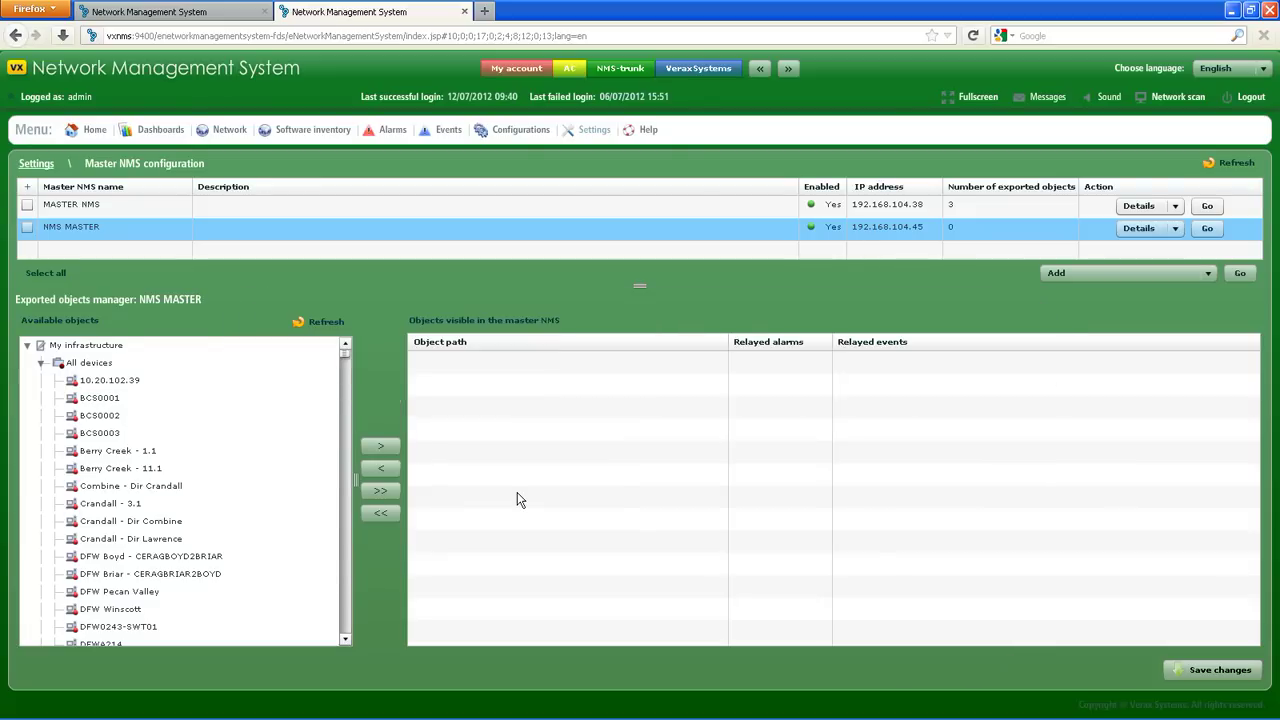
Step: Make the devices KENMARE, LAREDO and LARGO visible in NMS MASTER and save the exported objects
left_click(345, 639)
left_click_drag(345, 639, 345, 639)
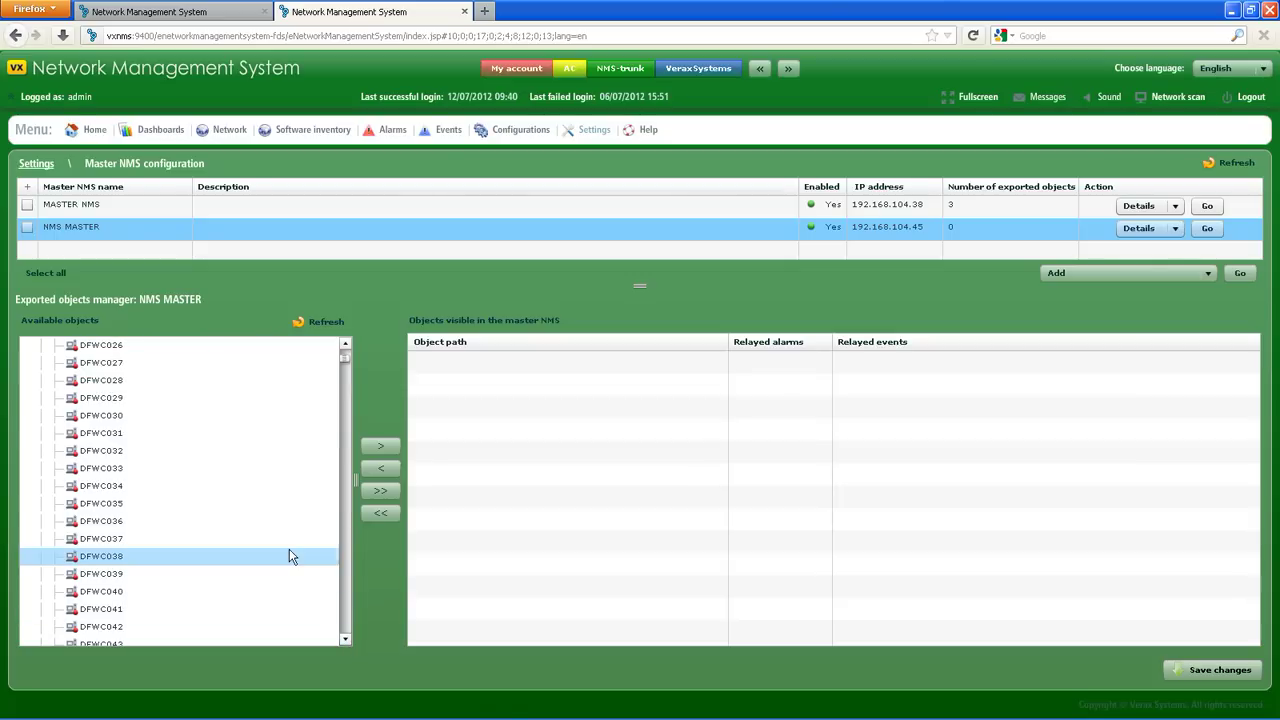
scroll(289, 549, "down", 20)
scroll(275, 545, "down", 15)
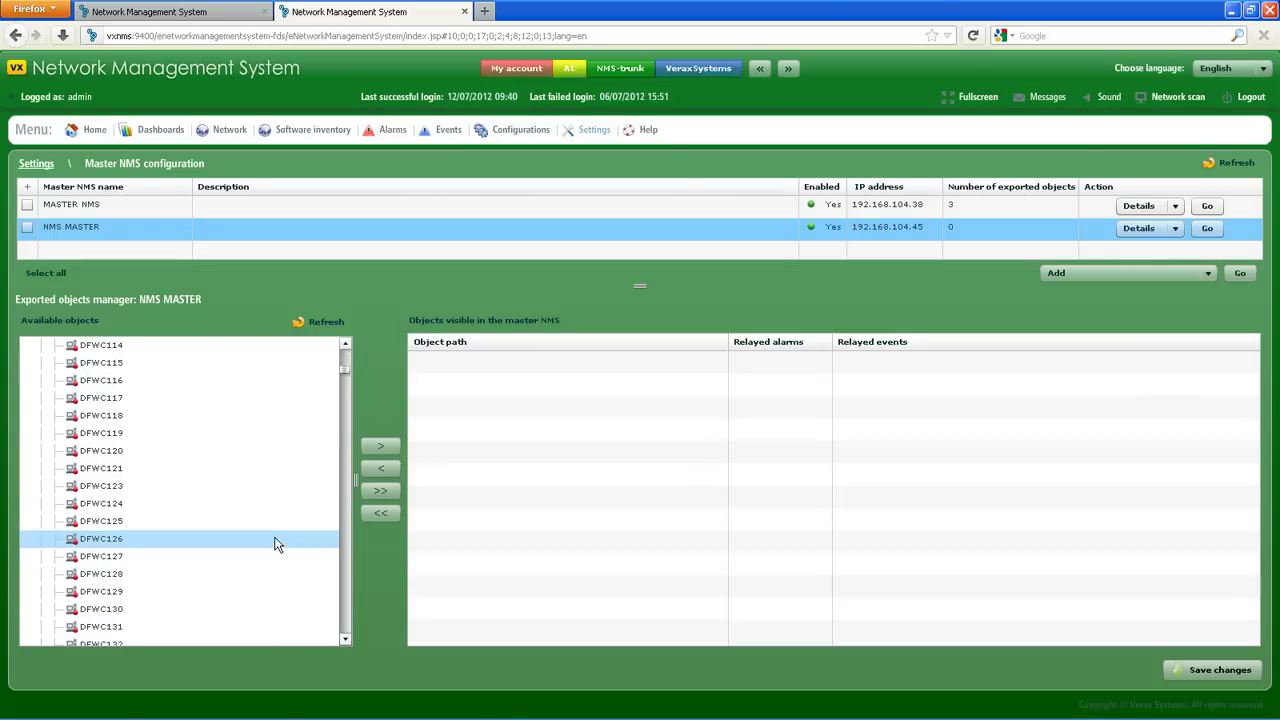
scroll(272, 552, "down", 15)
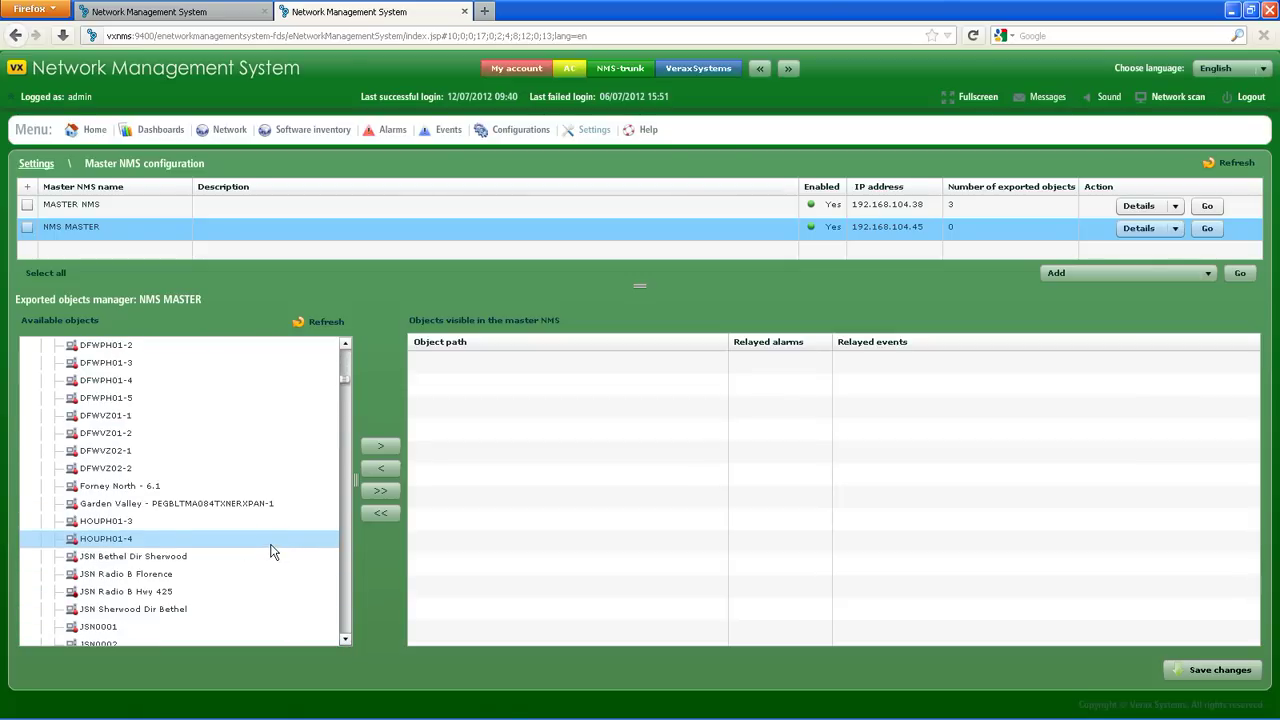
scroll(272, 550, "down", 15)
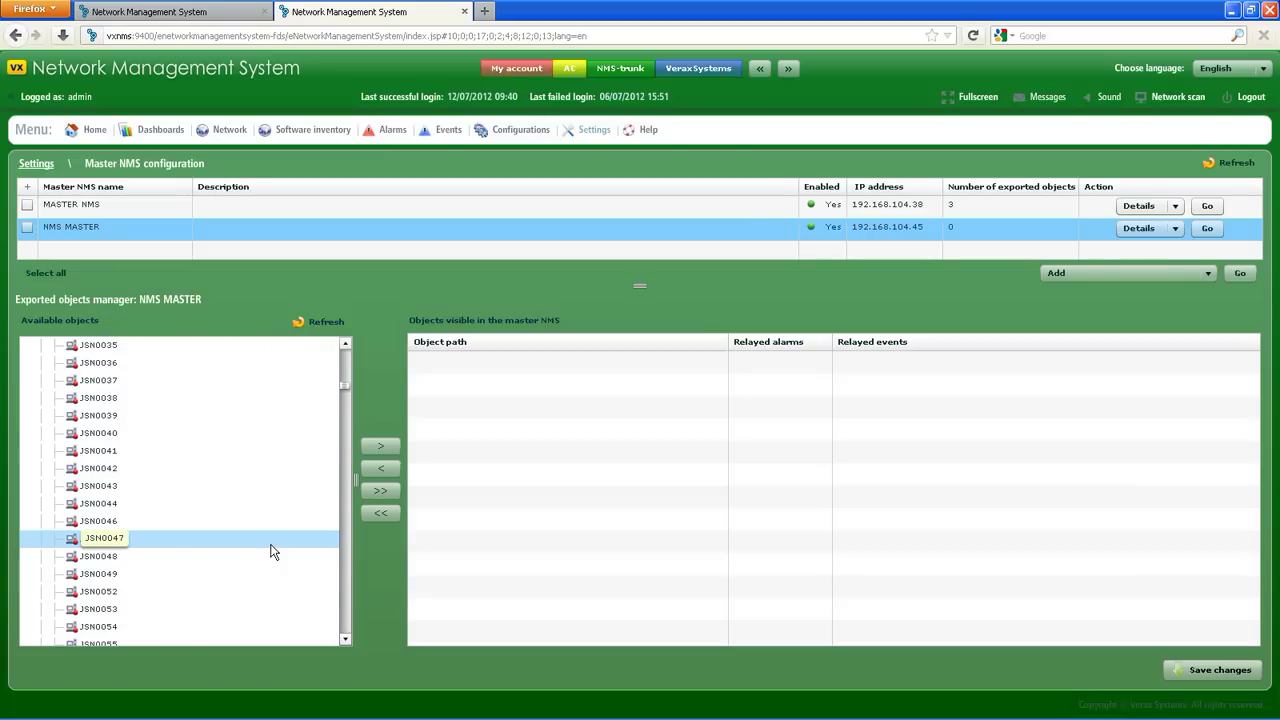
scroll(273, 547, "down", 5)
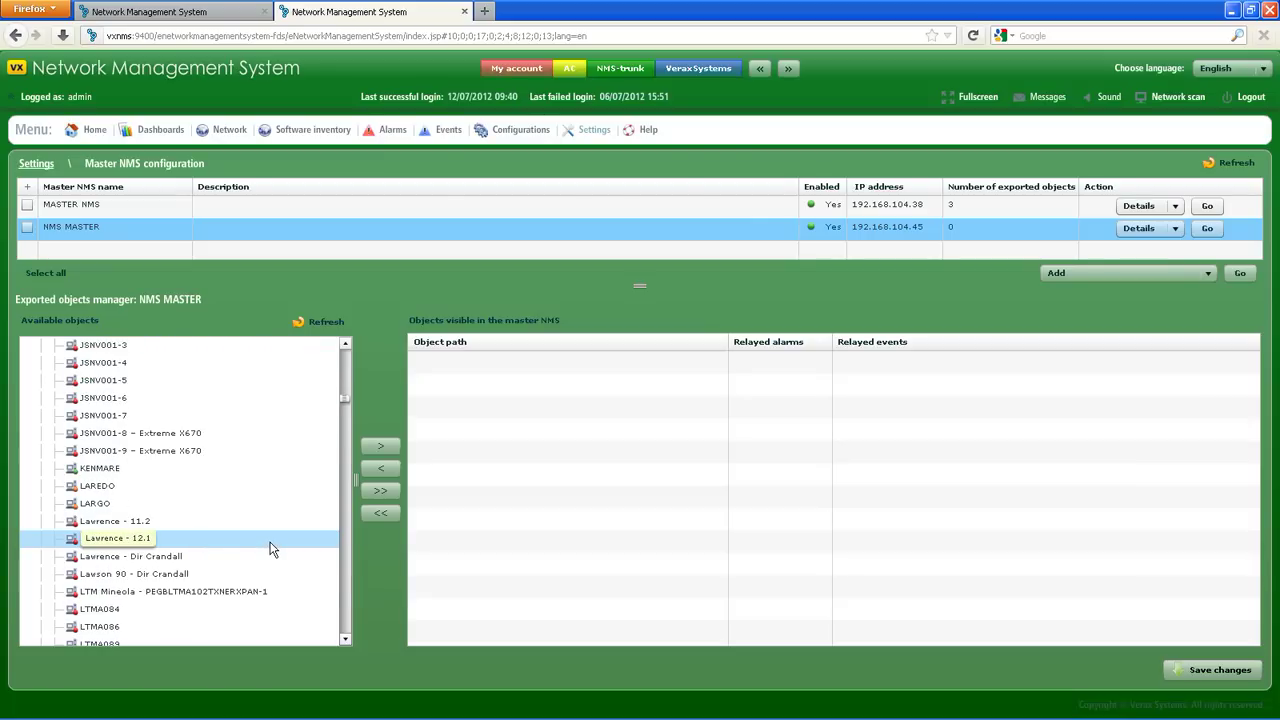
left_click(130, 468)
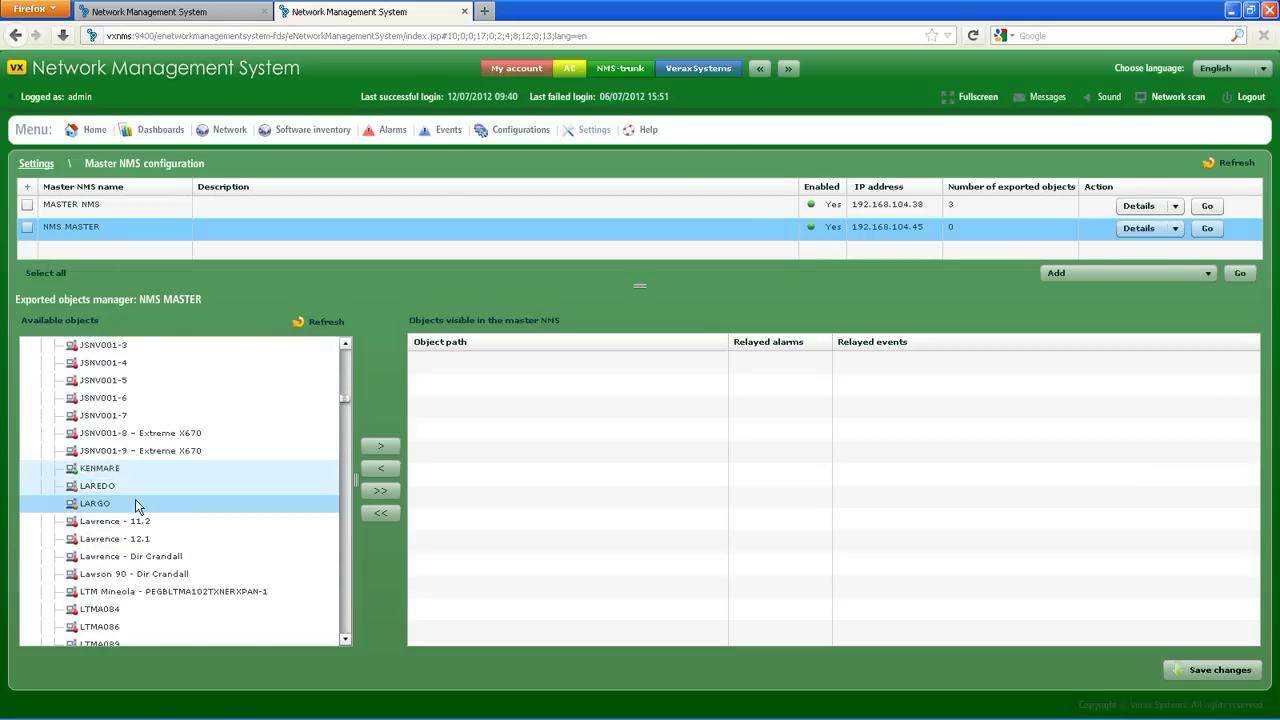
left_click(130, 503, "shift")
left_click(380, 446)
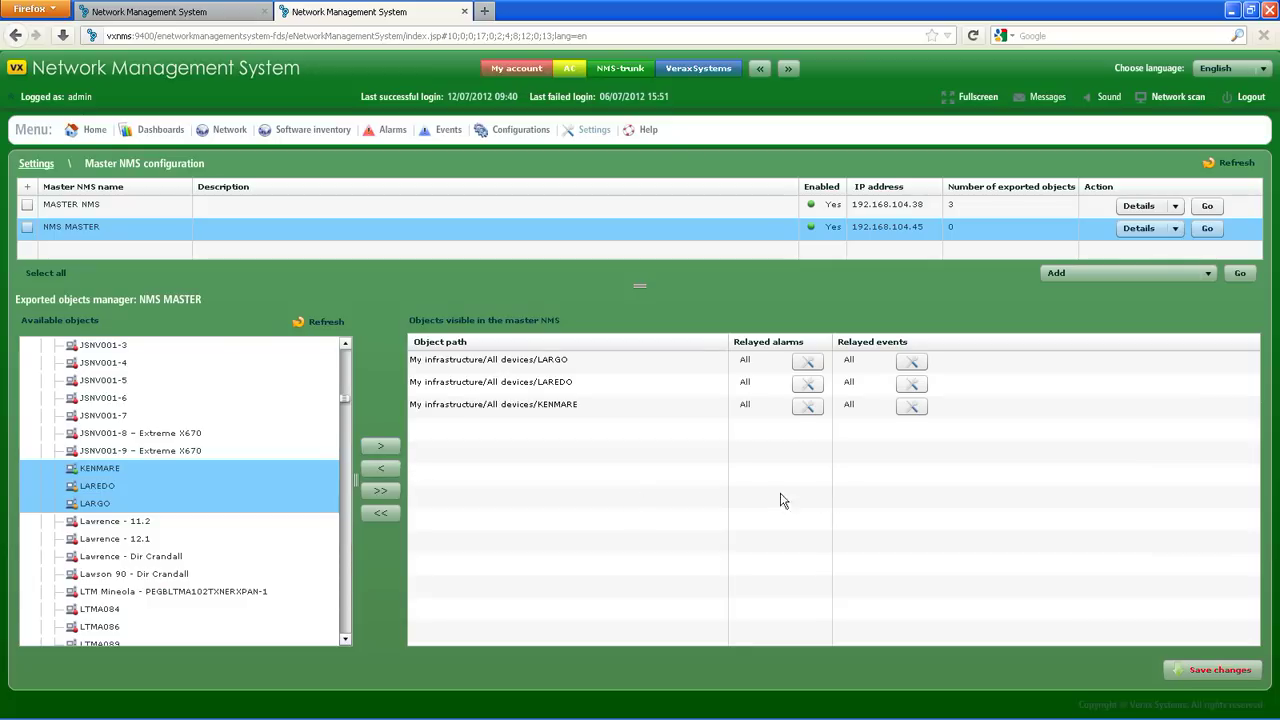
left_click(1228, 670)
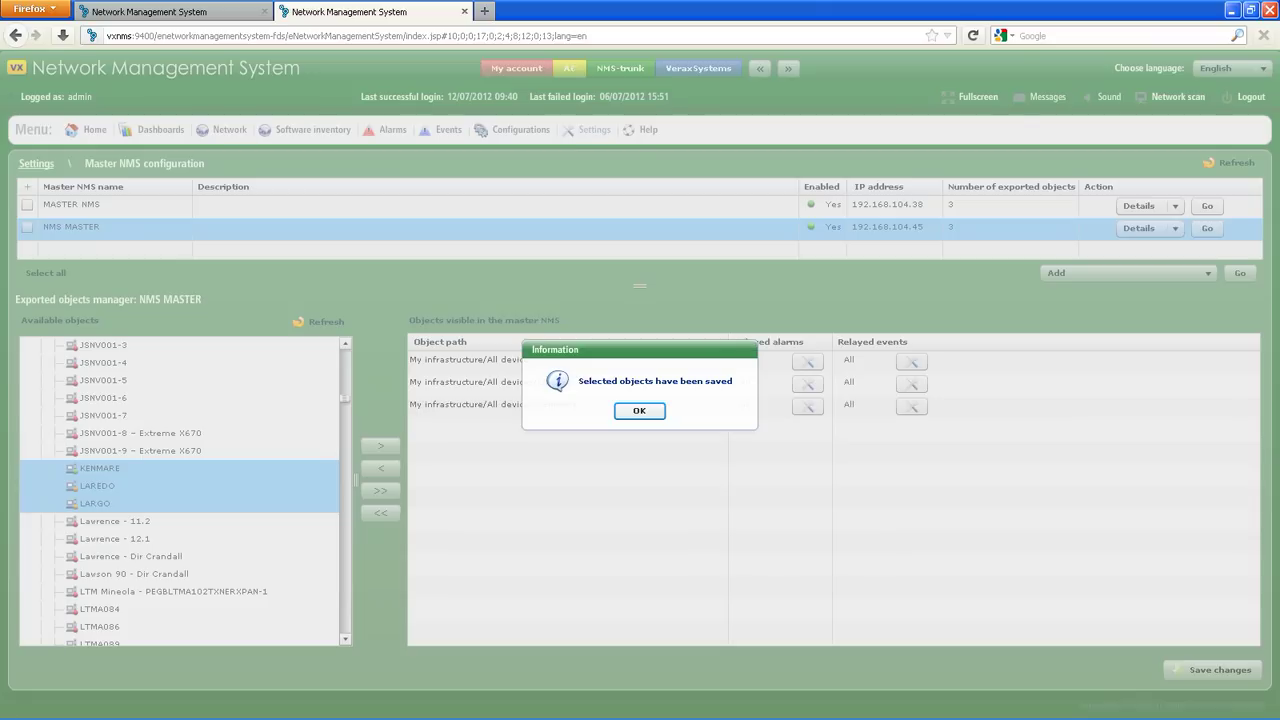
left_click(639, 411)
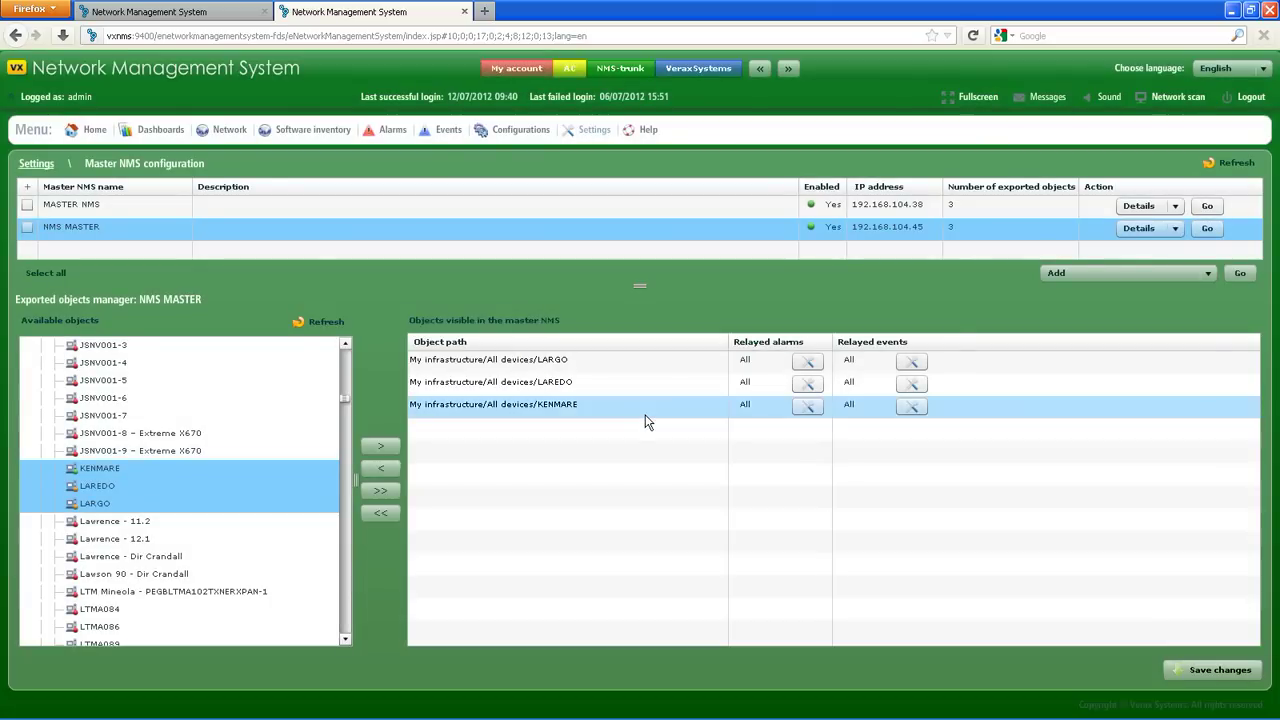
Step: In the master NMS console, acquire a single sample now for the Slave NMS monitor of Verax NMS SLAVE
left_click(237, 22)
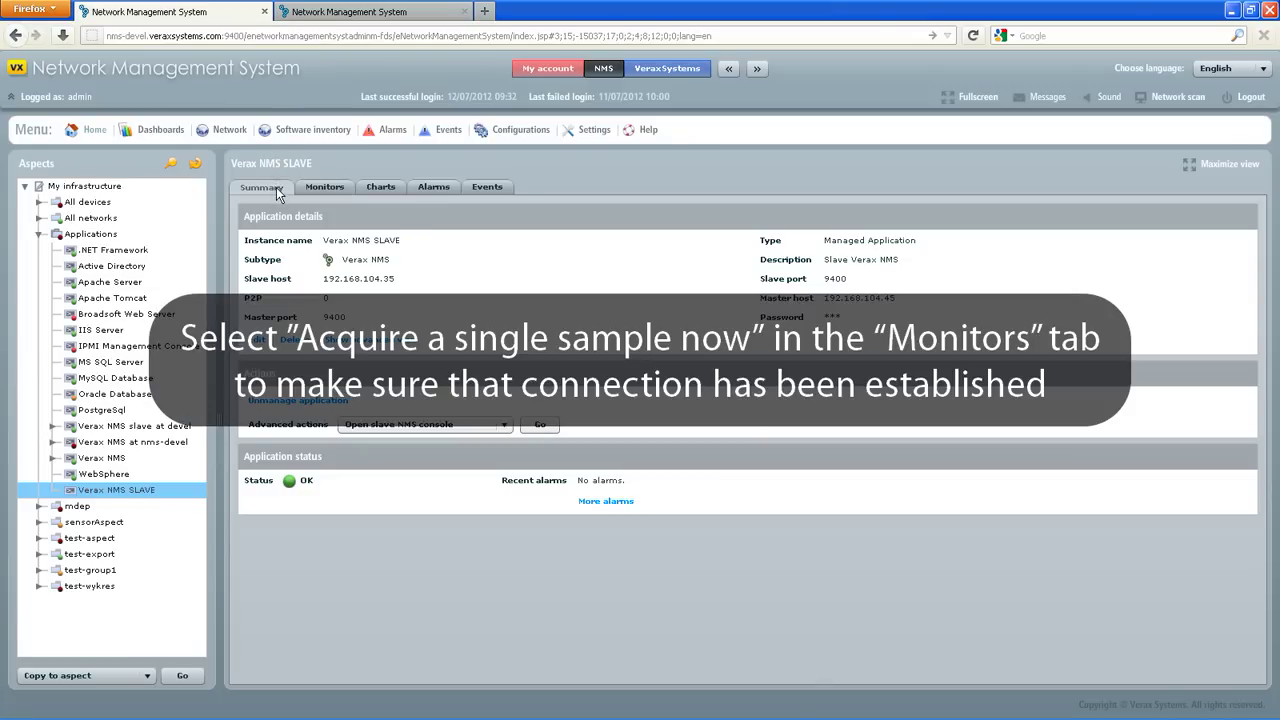
left_click(322, 189)
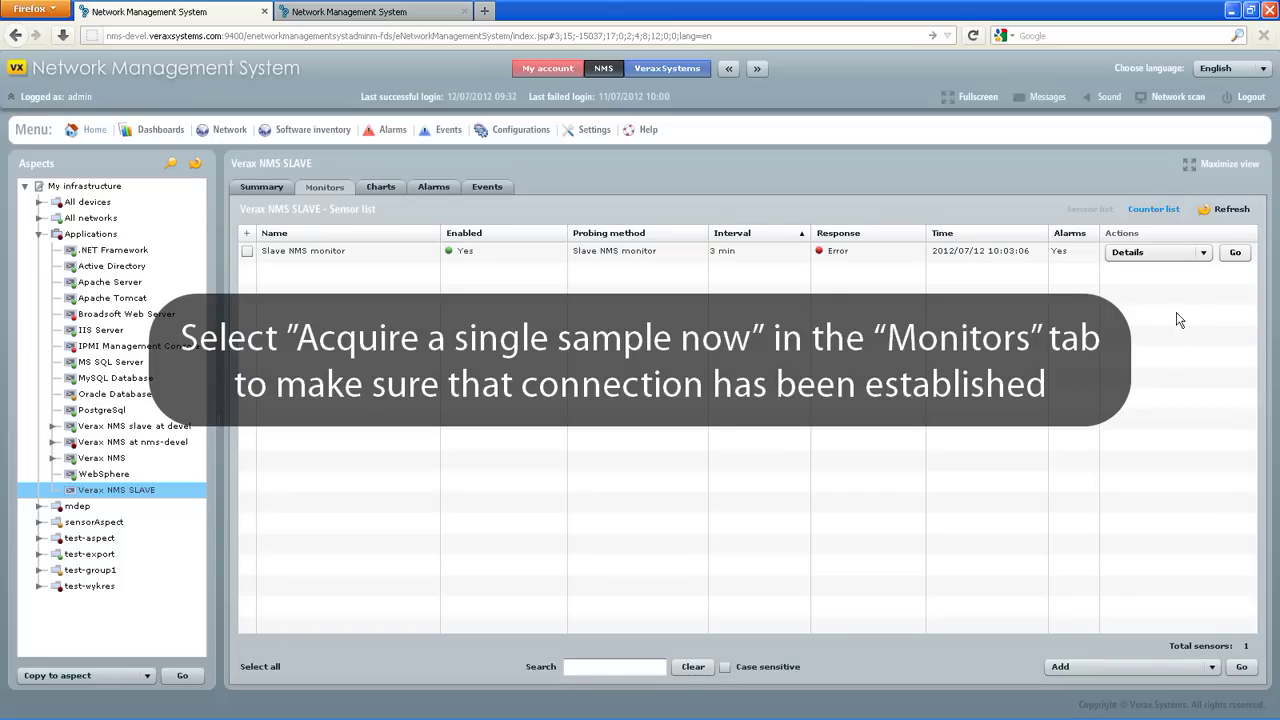
left_click(1204, 254)
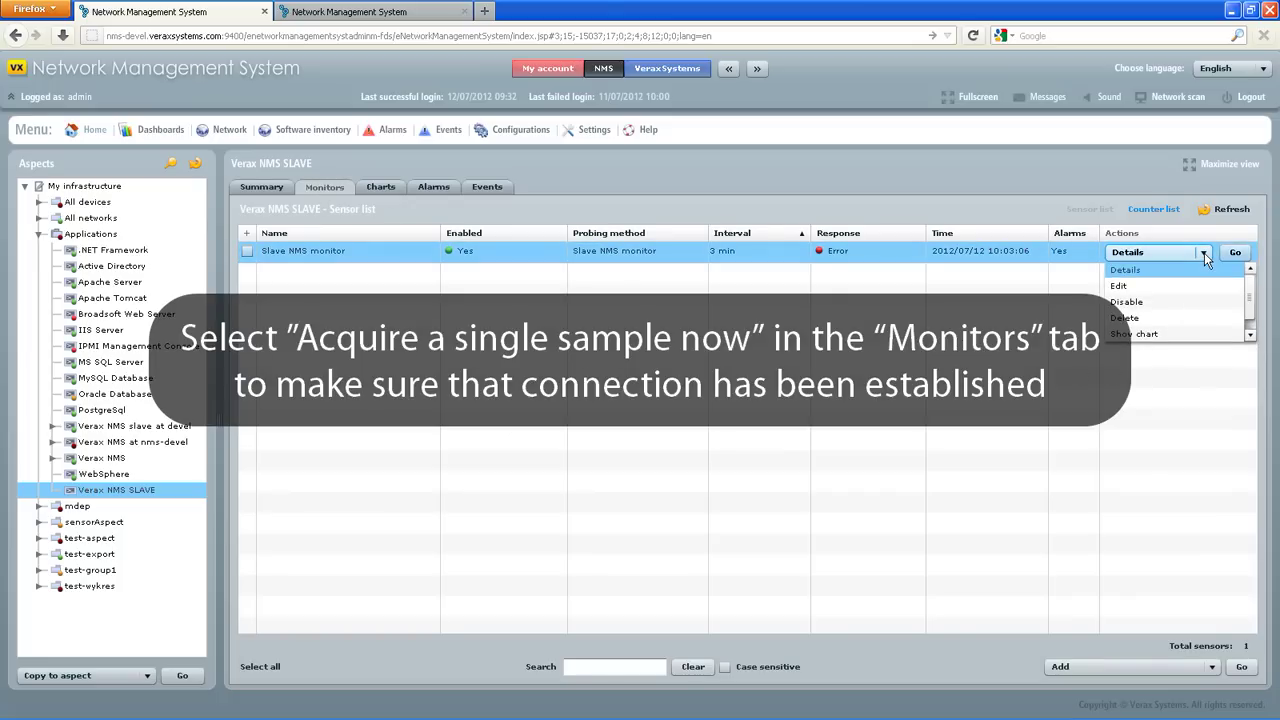
scroll(1210, 285, "down", 1)
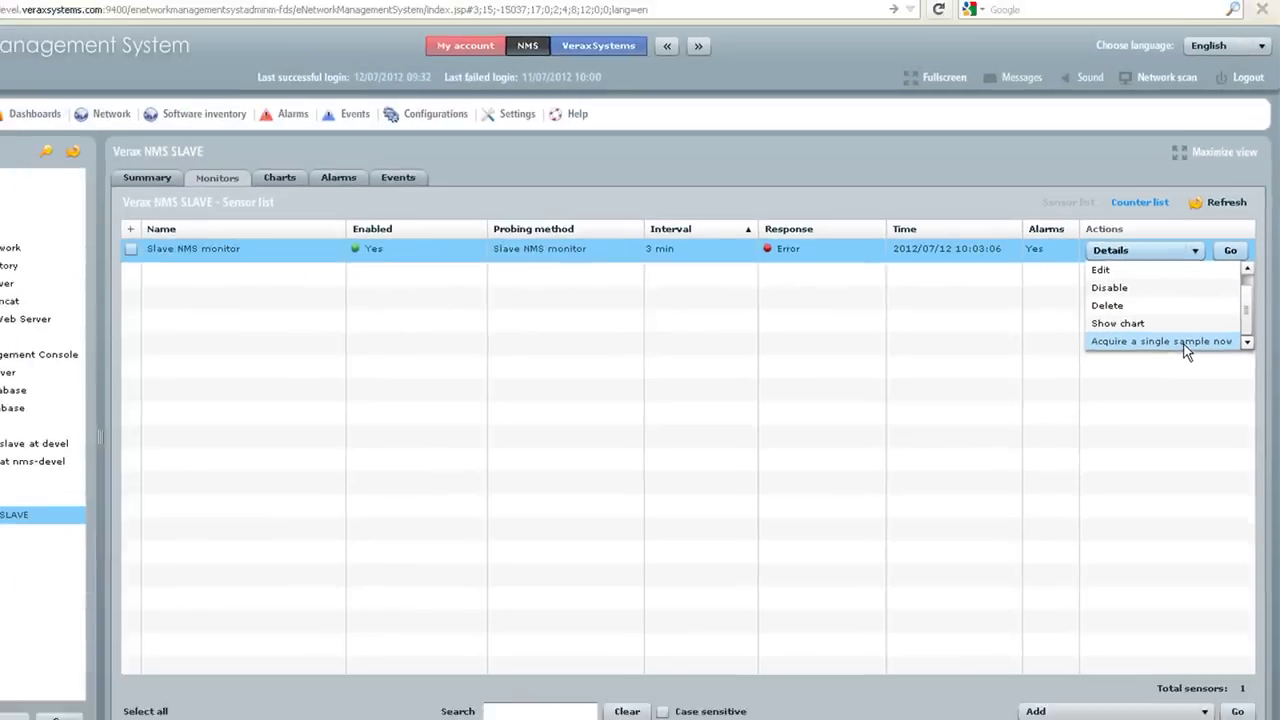
left_click(1086, 414)
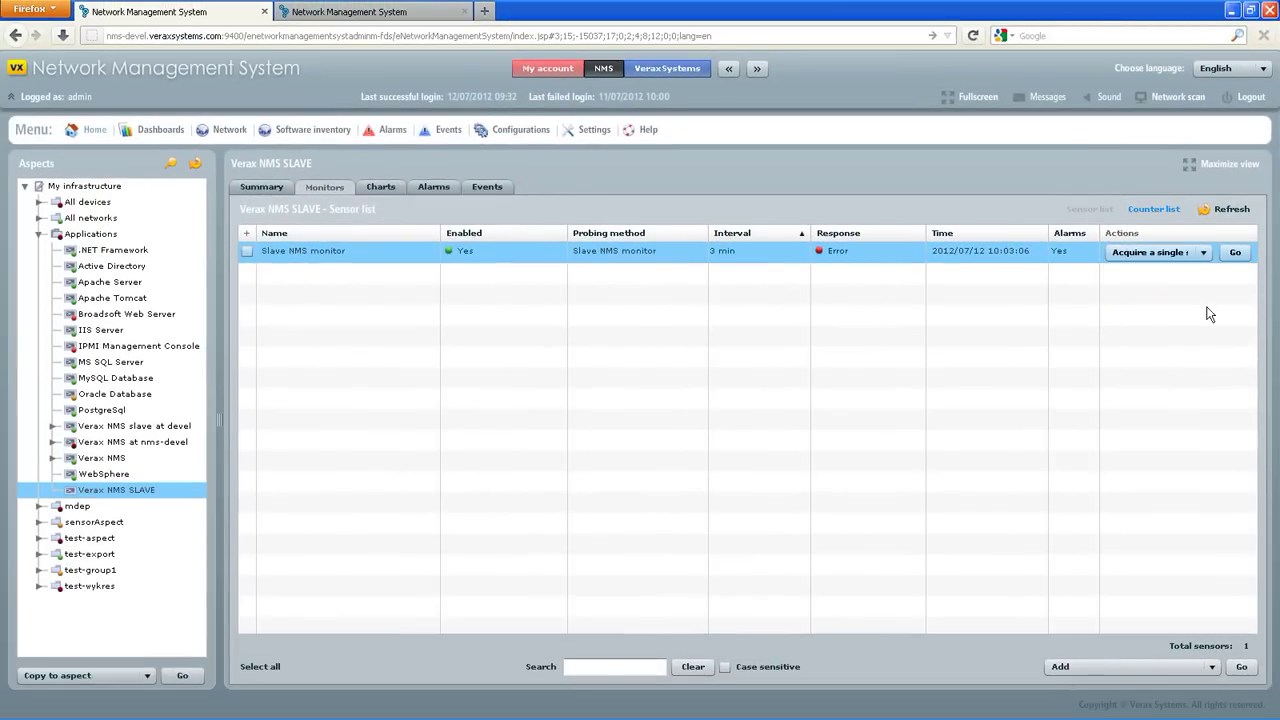
left_click(1236, 252)
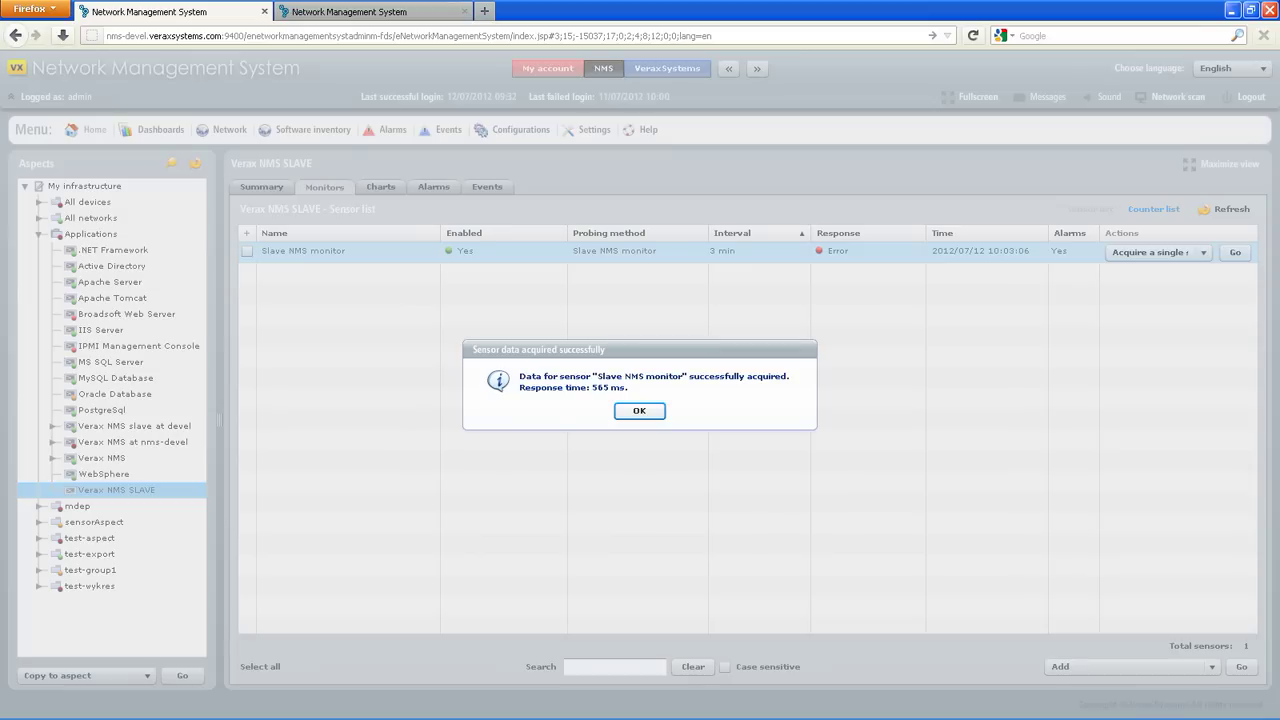
left_click(637, 411)
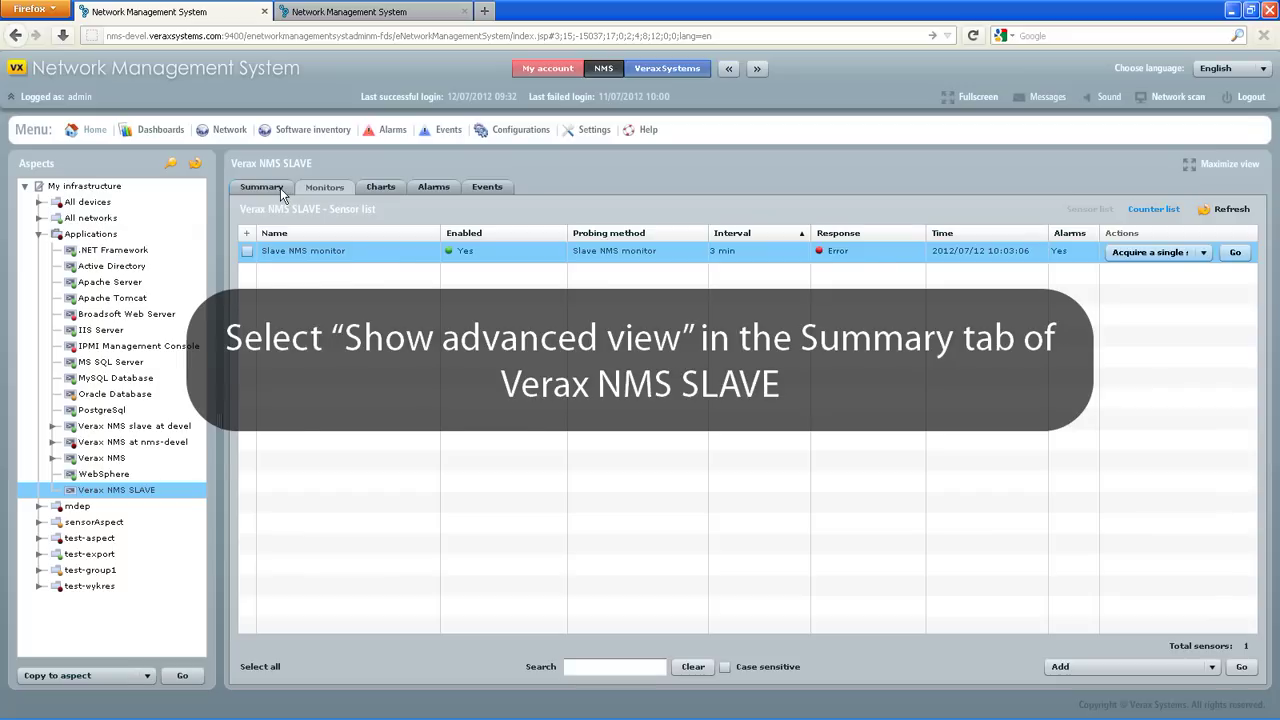
Step: Open the advanced view of Verax NMS SLAVE and examine its general properties and list of managed remote objects
left_click(280, 190)
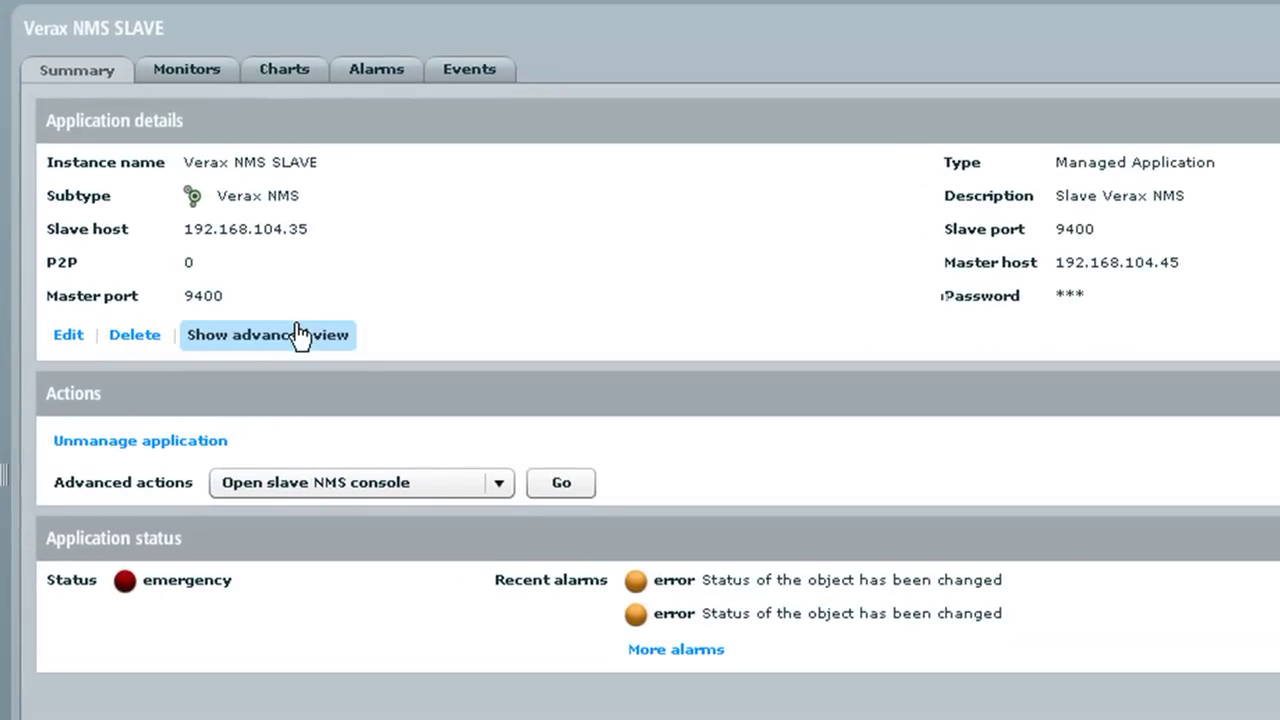
left_click(300, 335)
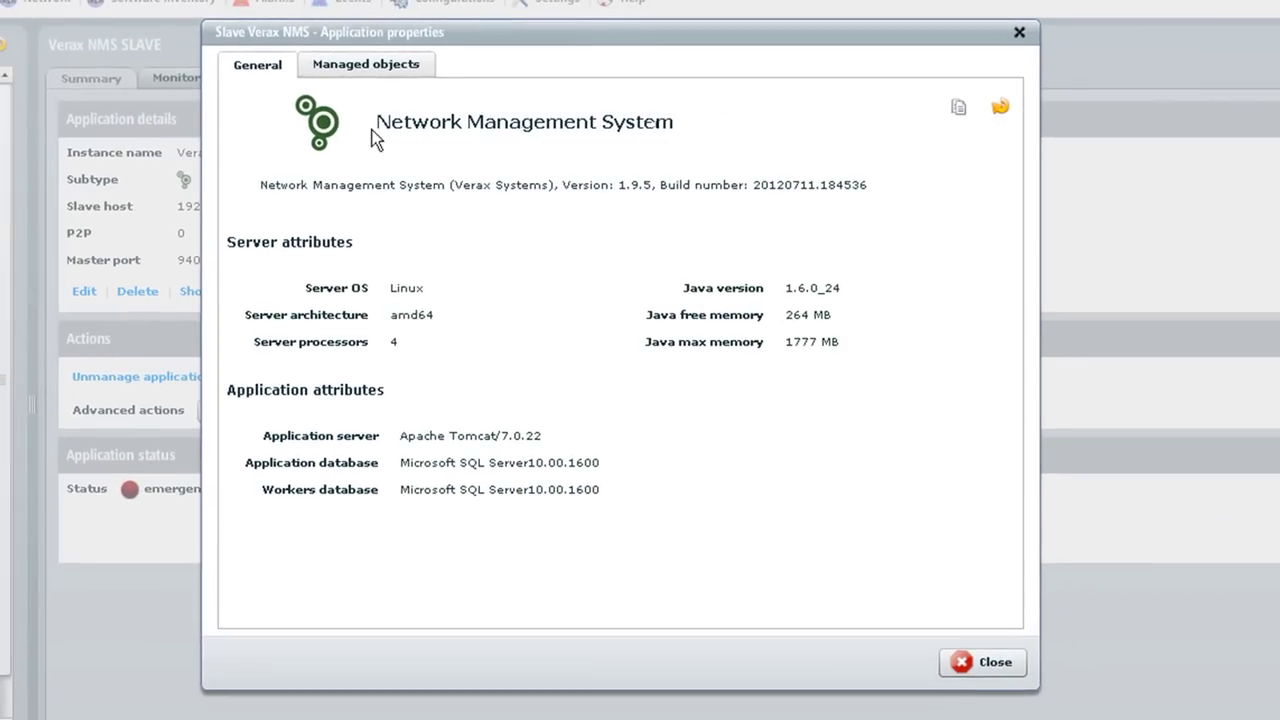
left_click(429, 66)
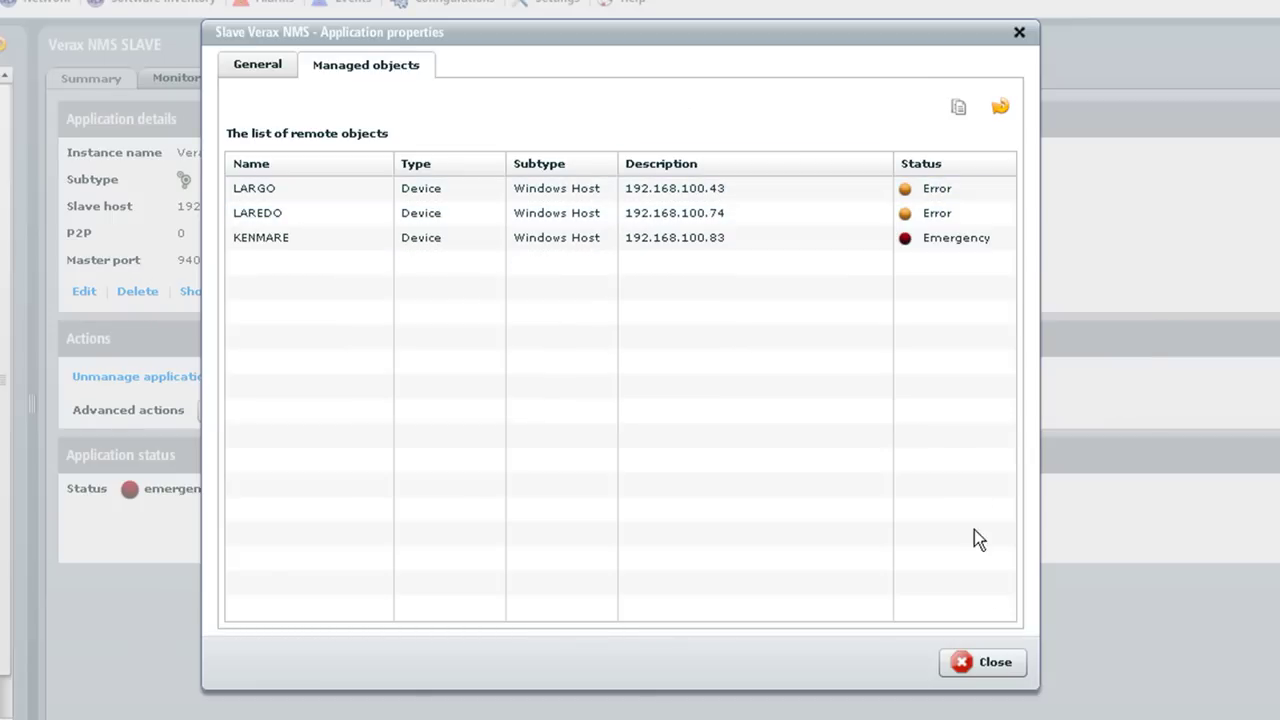
left_click(992, 662)
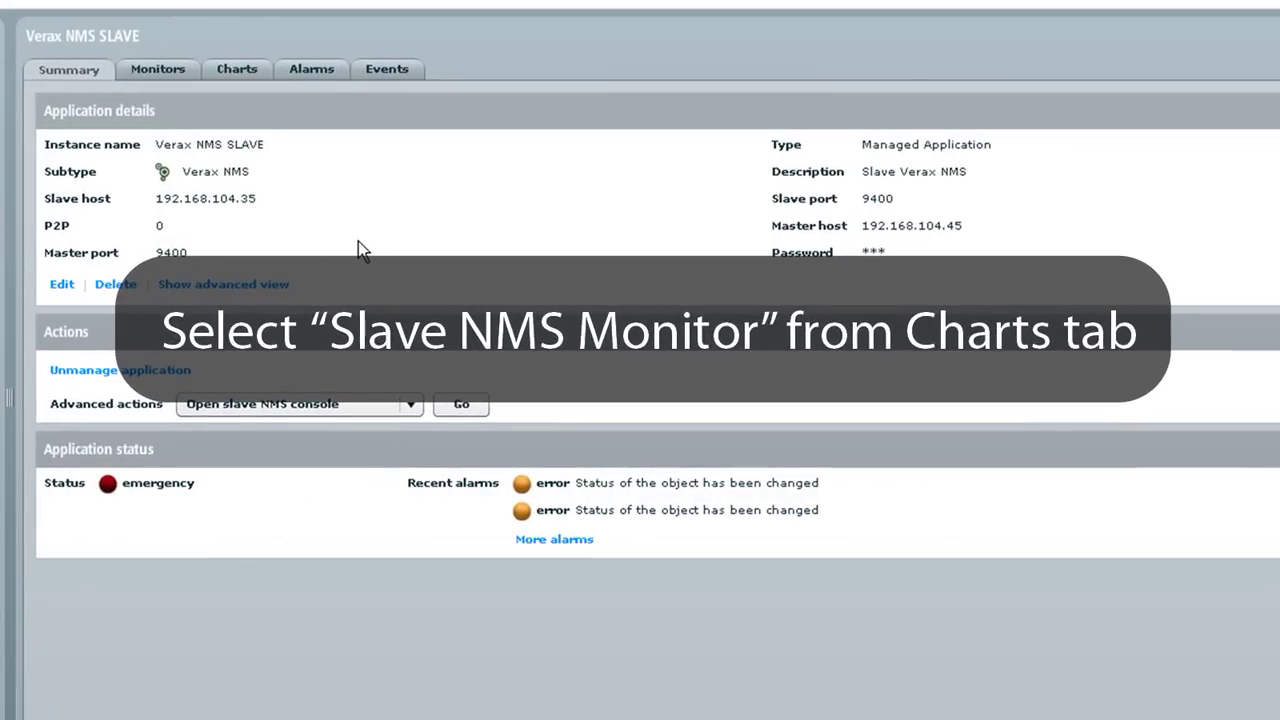
Step: View the Slave NMS monitor chart of Verax NMS SLAVE for the last hour and check its data table
left_click(249, 71)
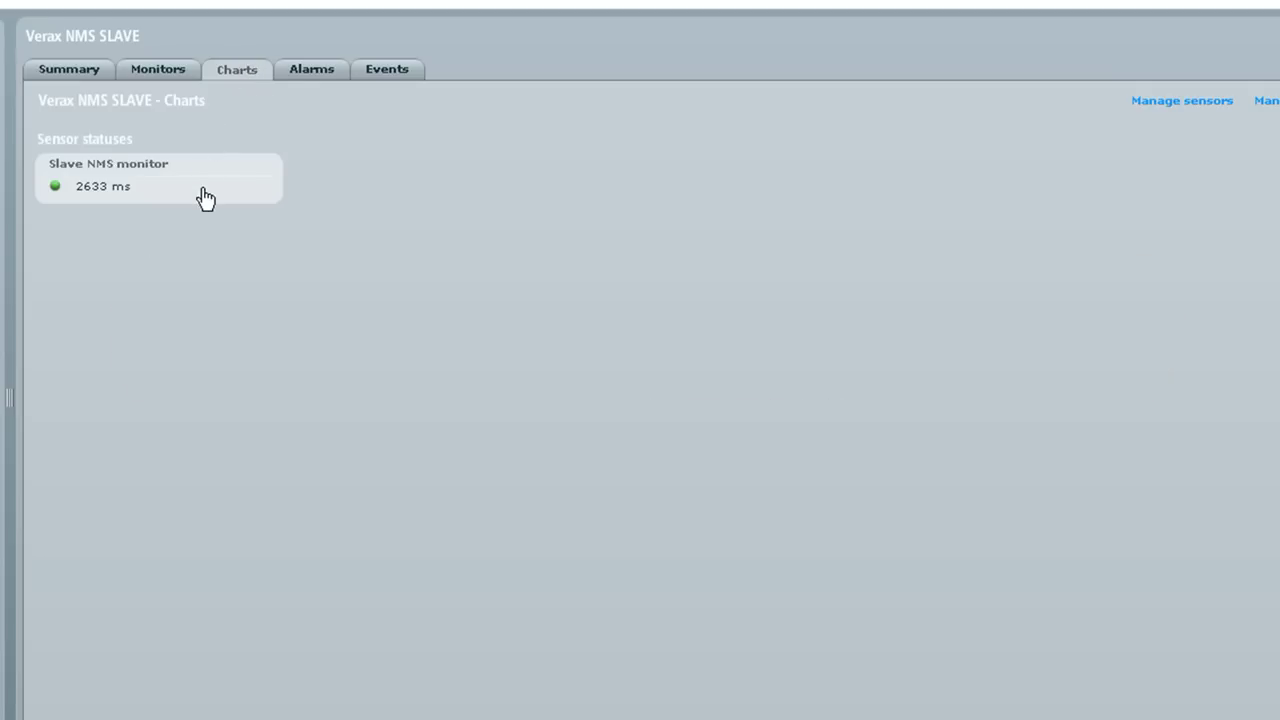
left_click(205, 198)
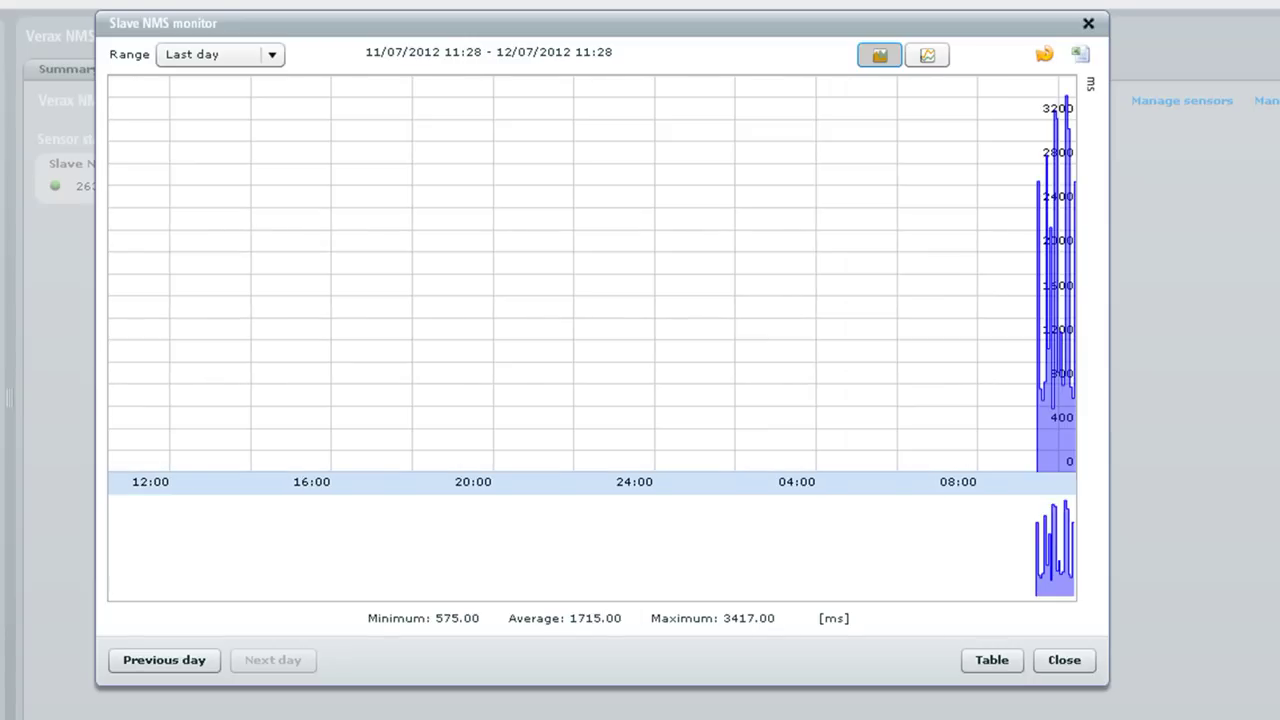
left_click(271, 55)
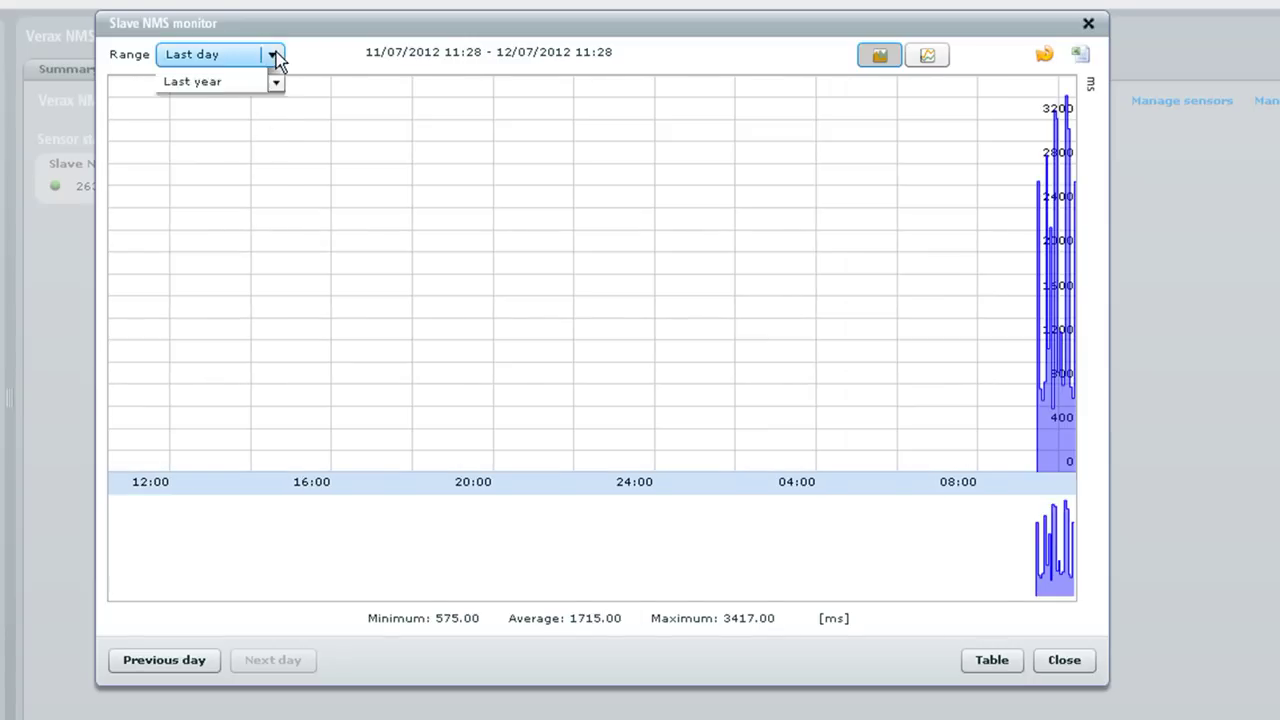
left_click(210, 79)
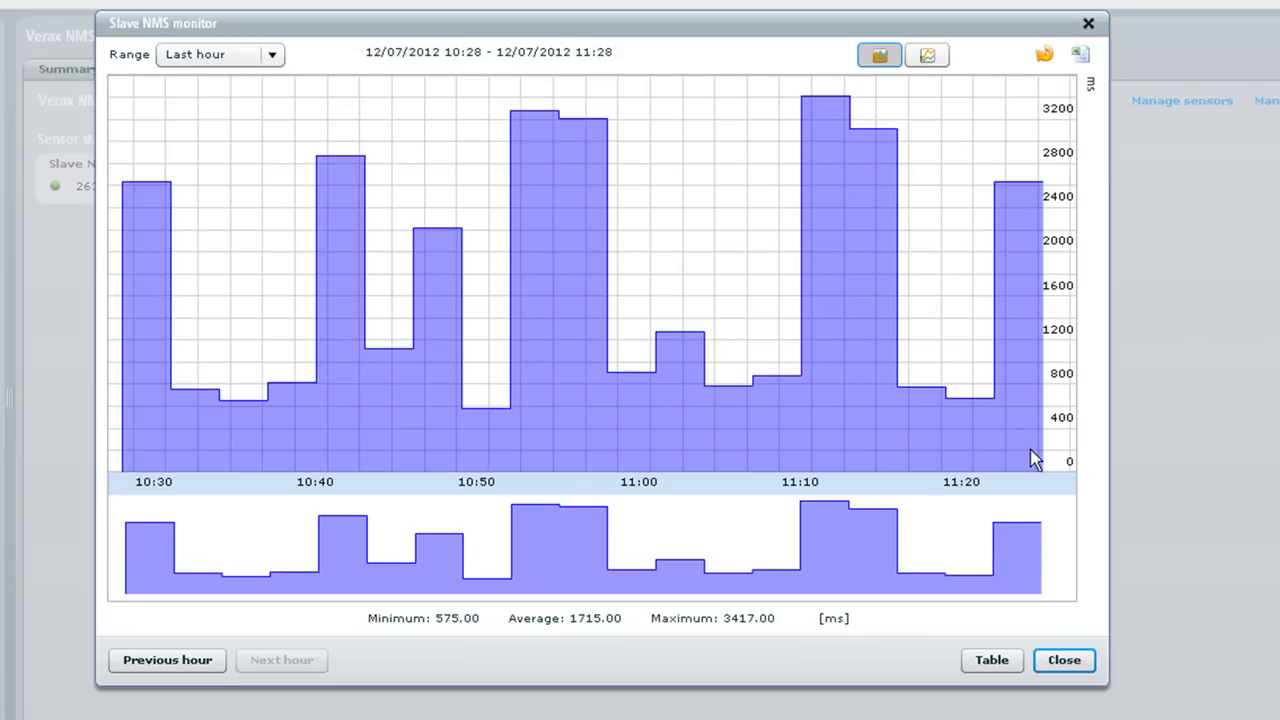
left_click(988, 660)
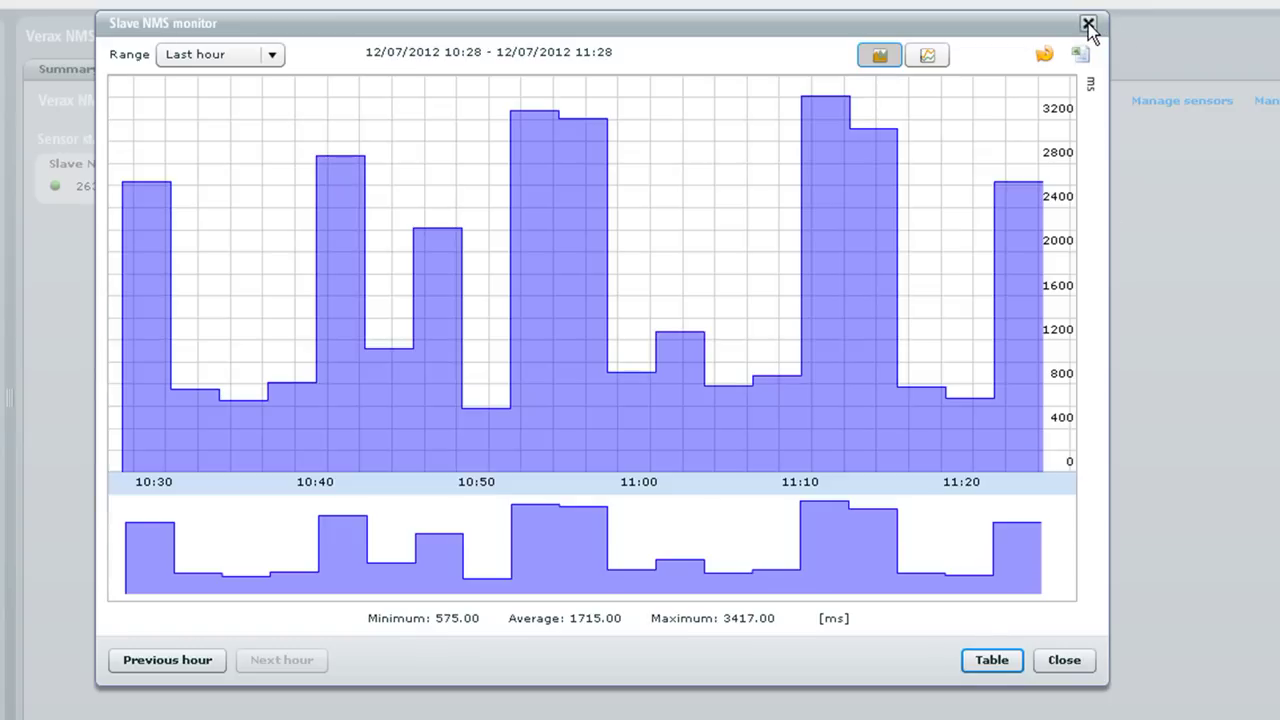
left_click(1088, 24)
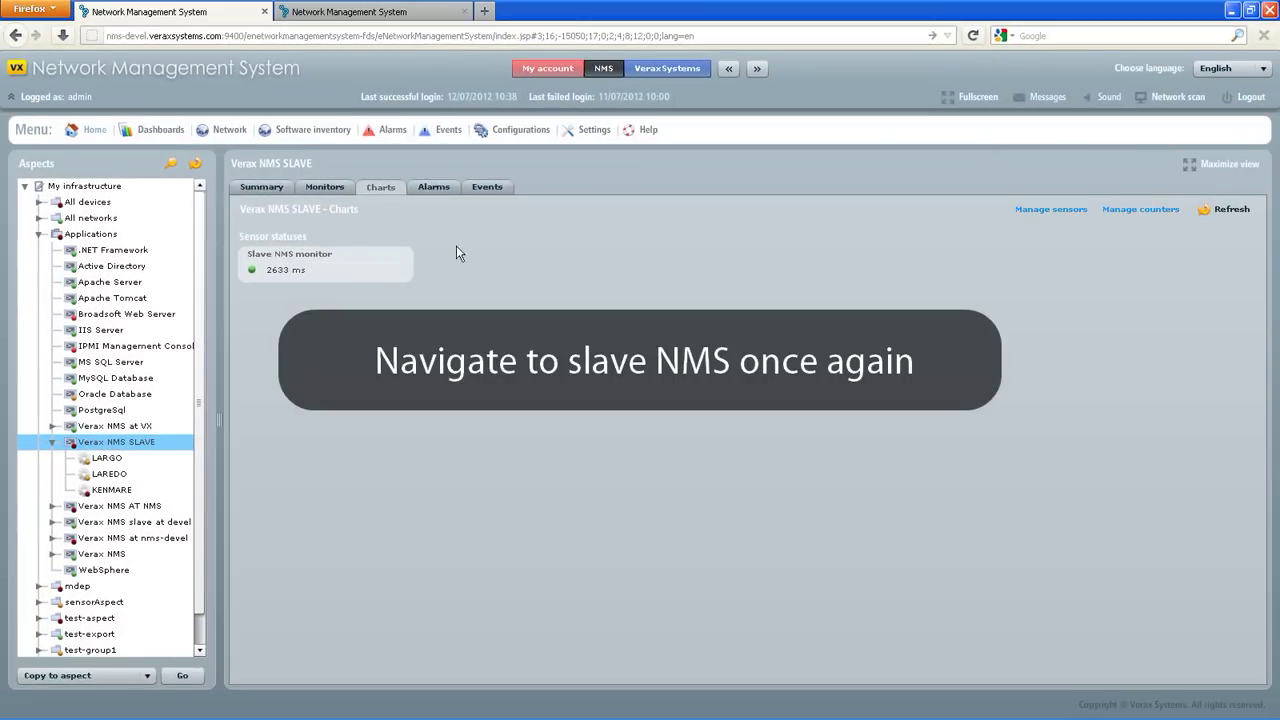
Step: In the slave NMS console, filter the alarms relayed for LAREDO to NMS MASTER by severity emergency
left_click(262, 188)
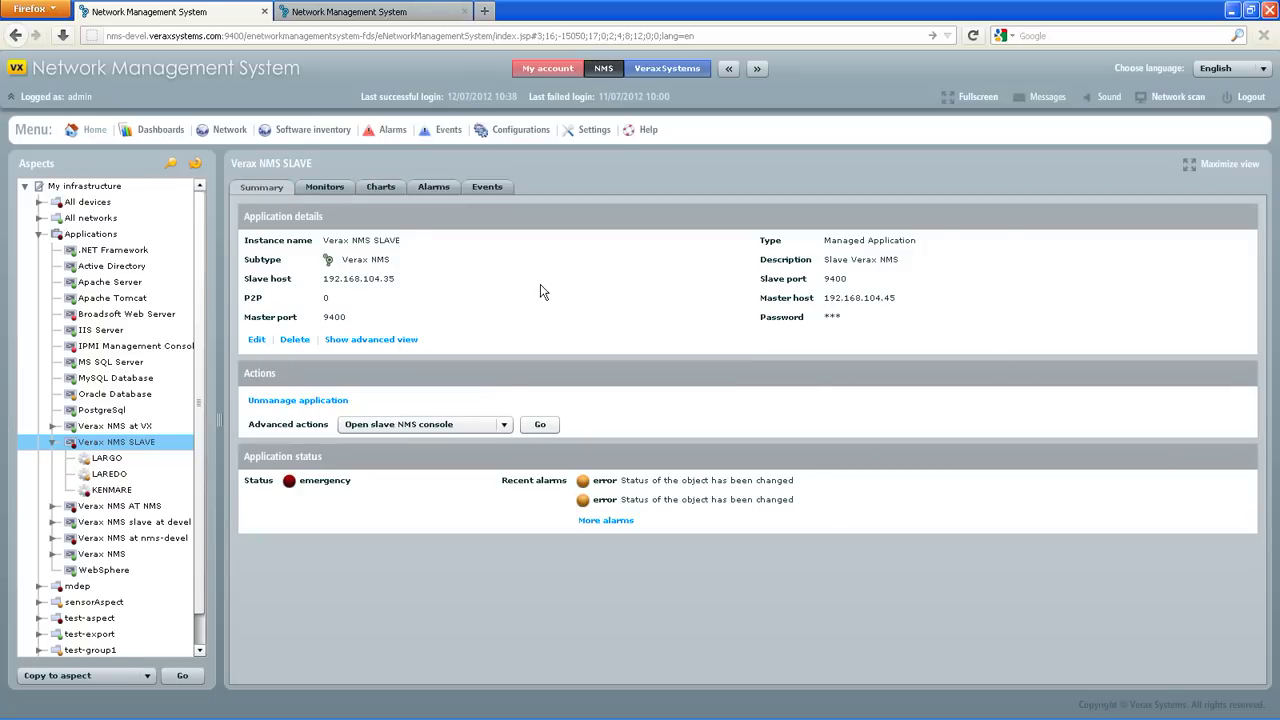
left_click(425, 13)
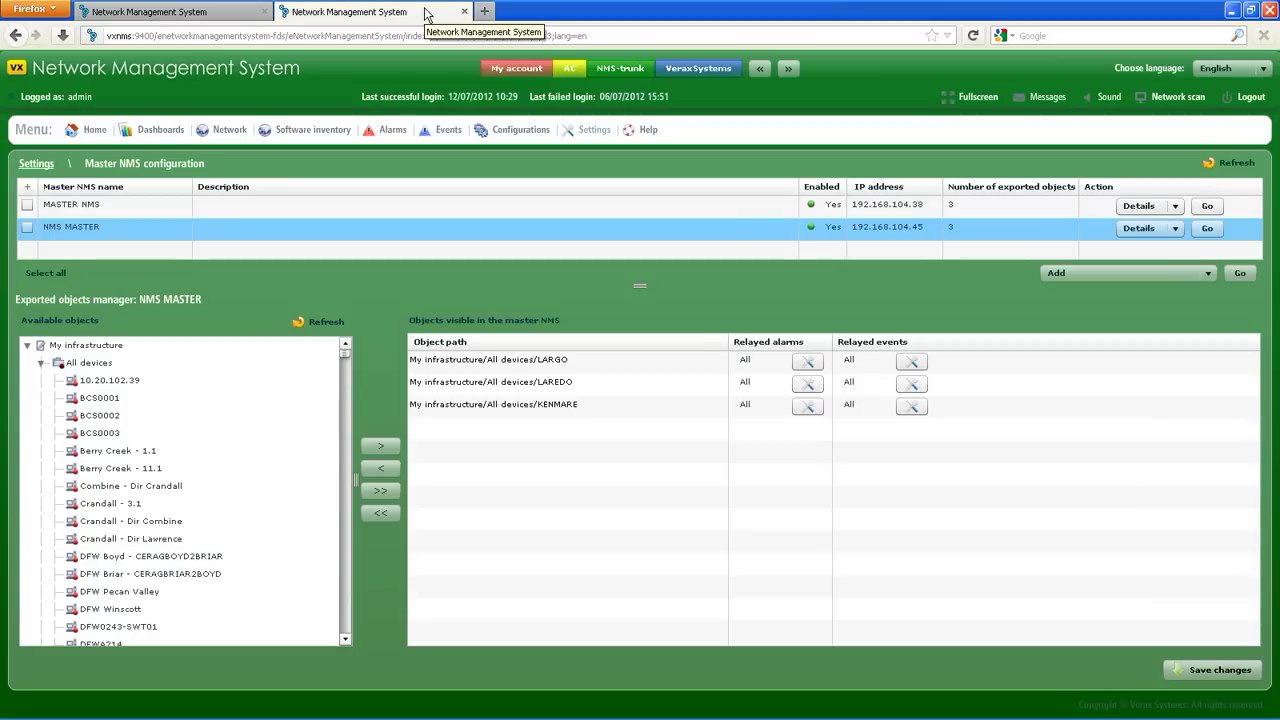
left_click(815, 390)
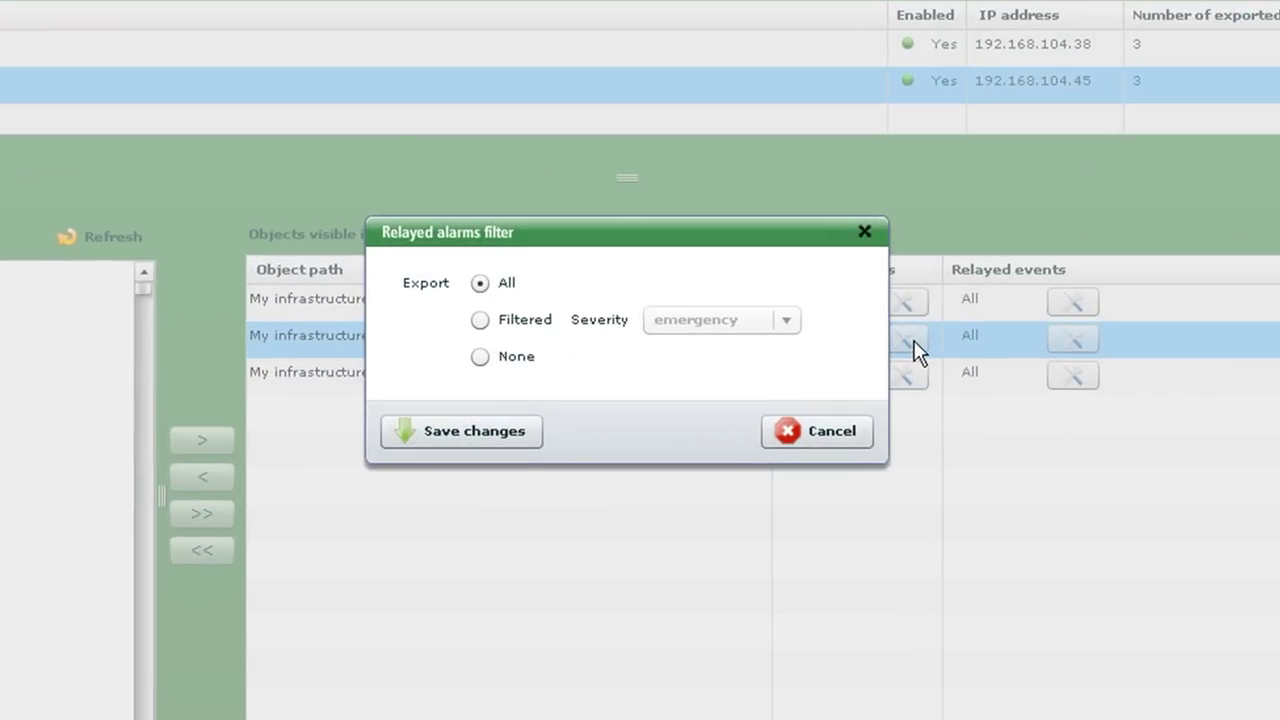
left_click(541, 364)
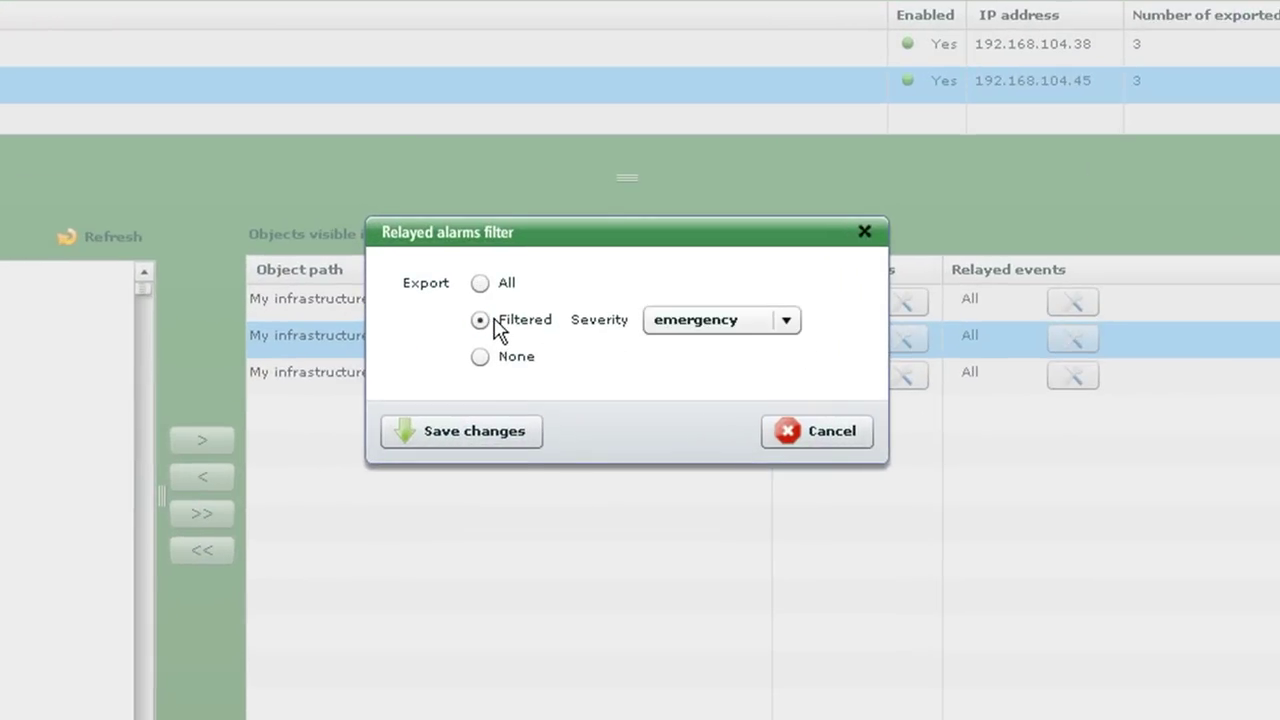
left_click(500, 440)
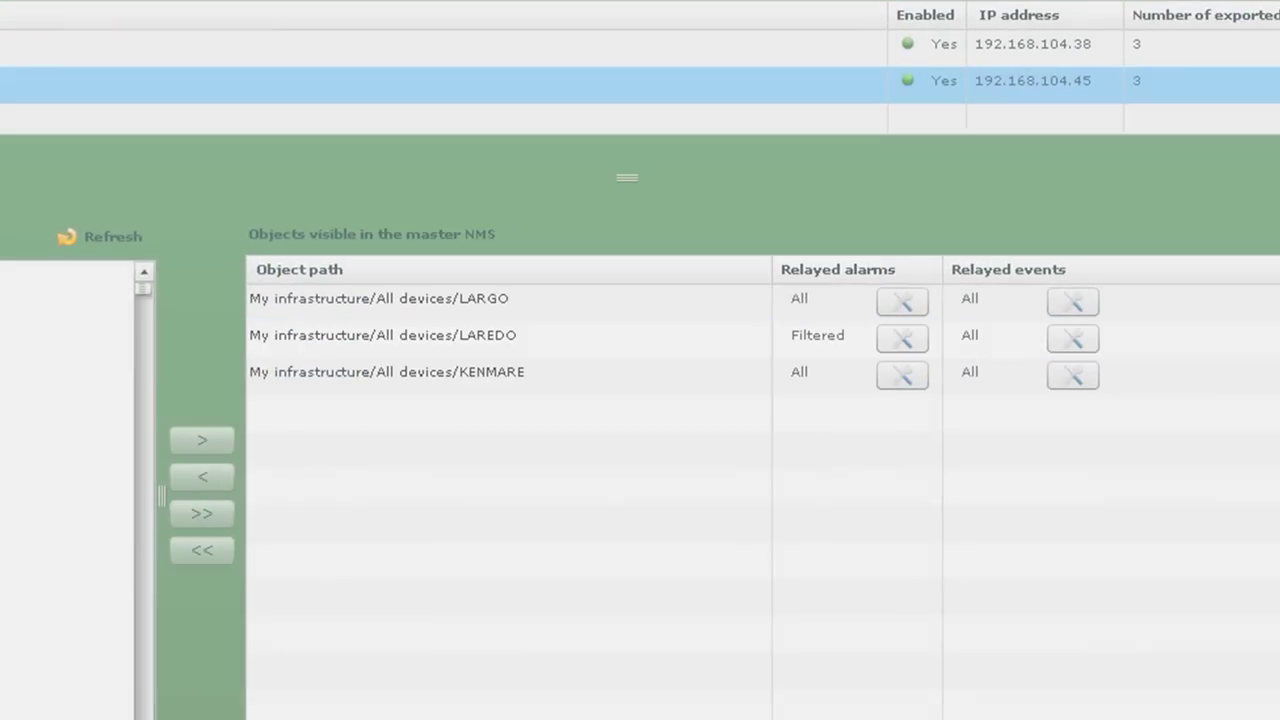
Step: Filter the events relayed for KENMARE to NMS MASTER by severity notice
left_click(1092, 386)
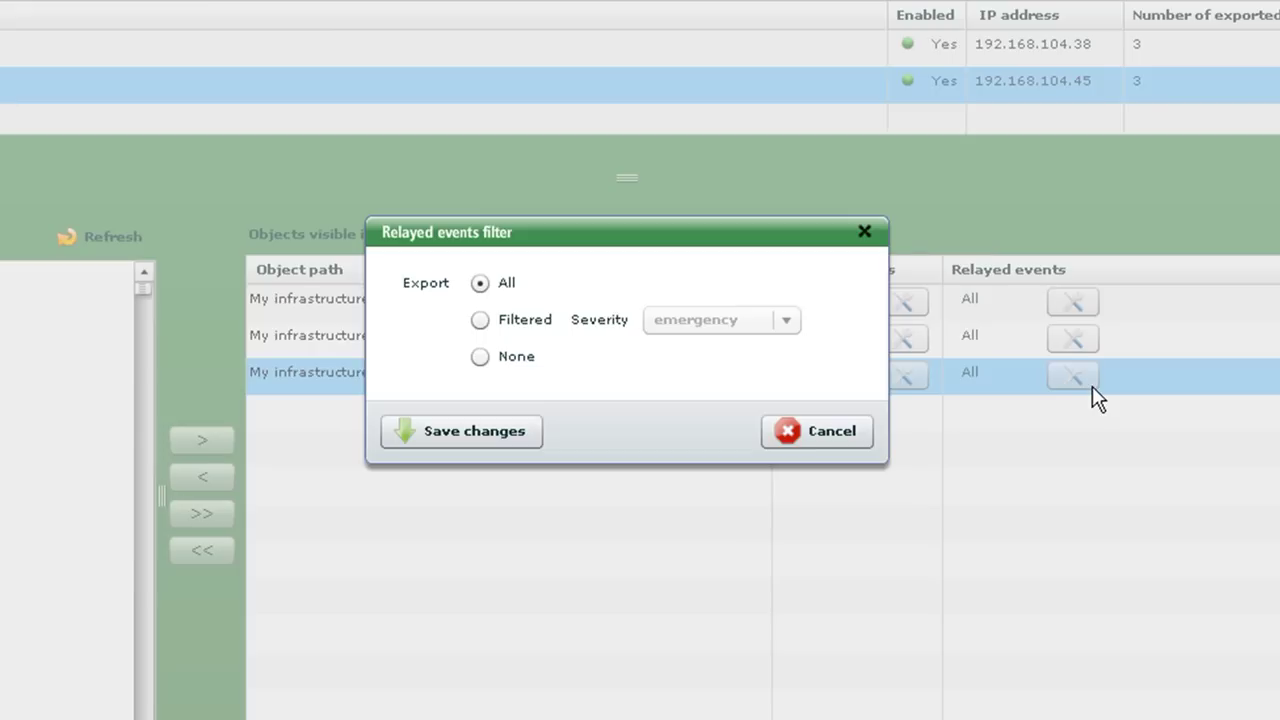
left_click(522, 324)
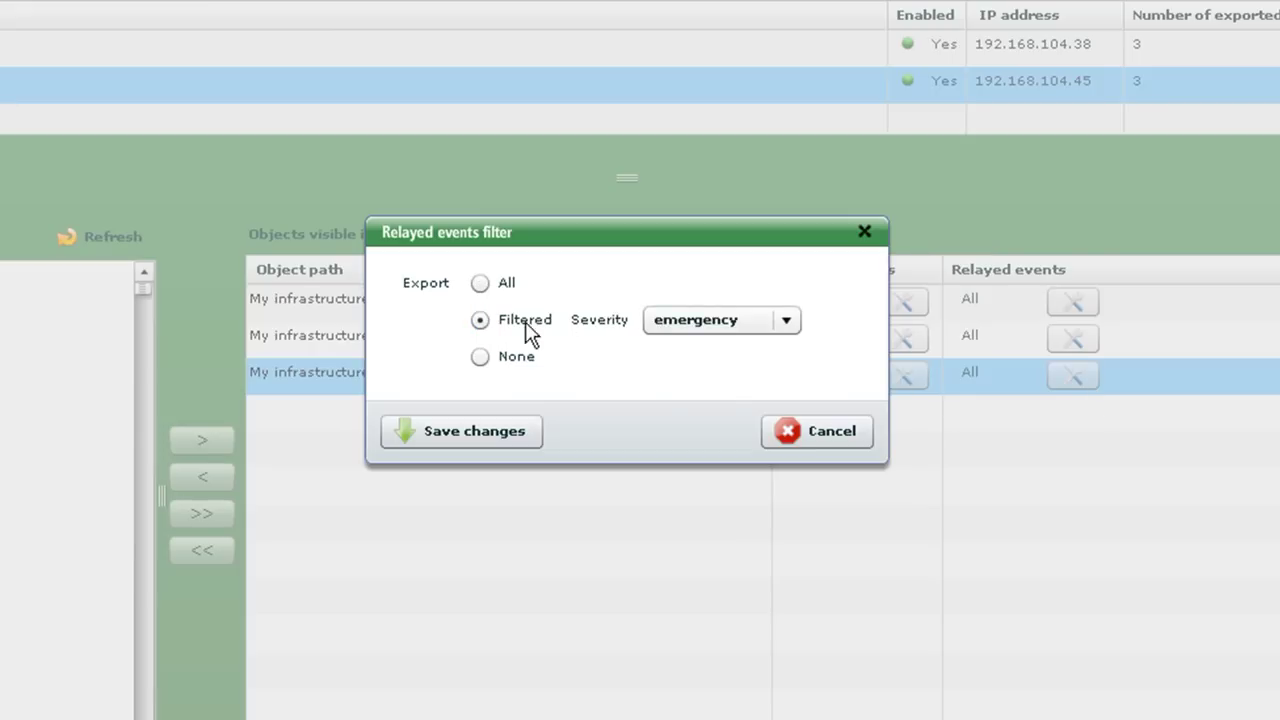
left_click(795, 323)
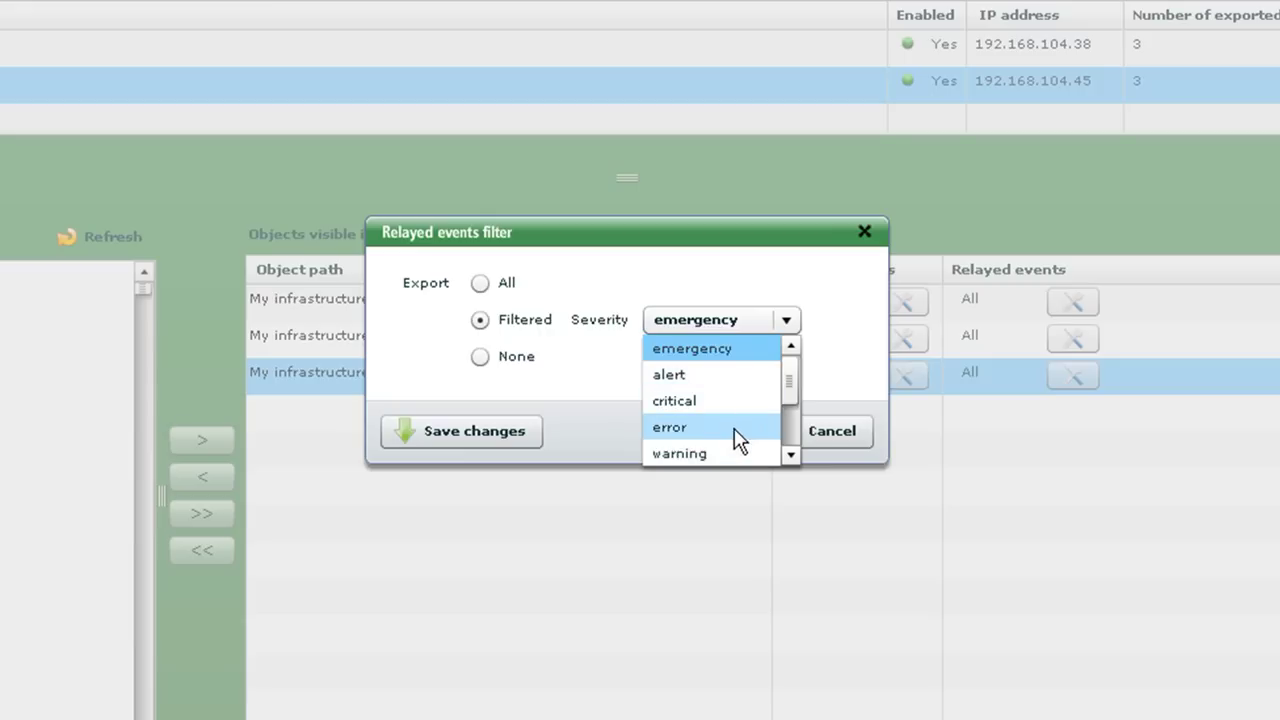
scroll(735, 430, "down", 3)
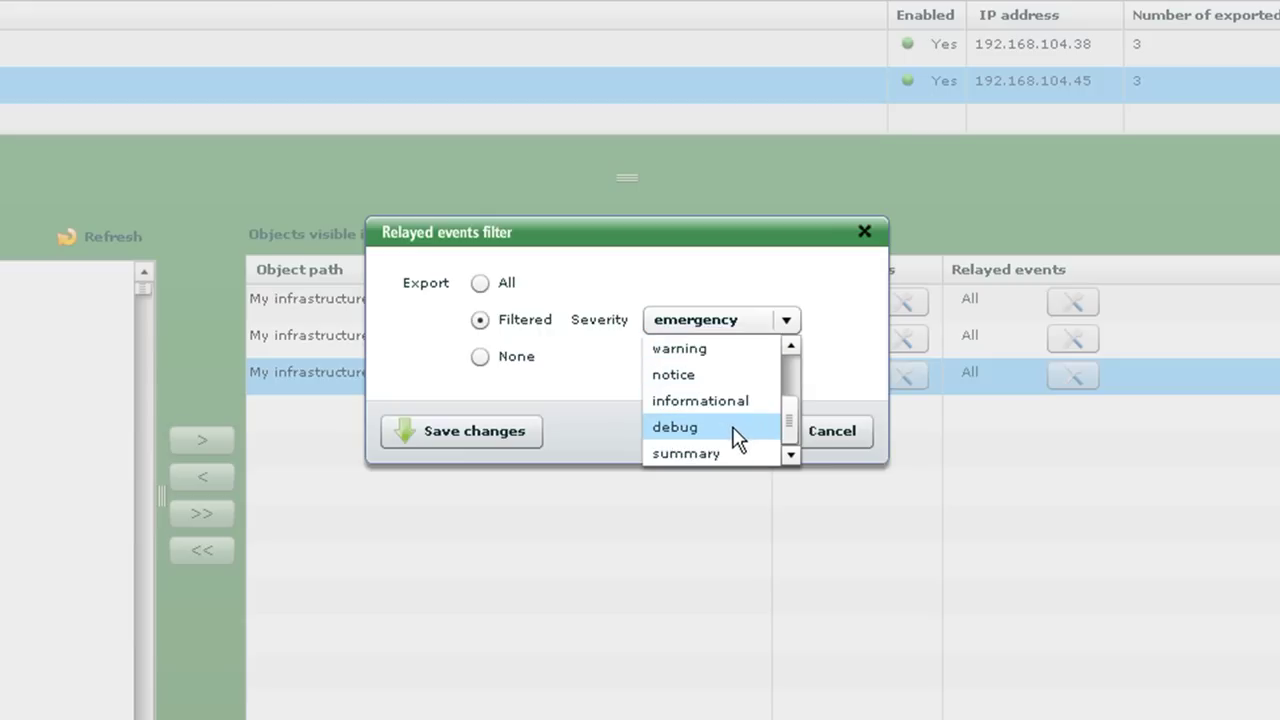
left_click(726, 376)
left_click(510, 432)
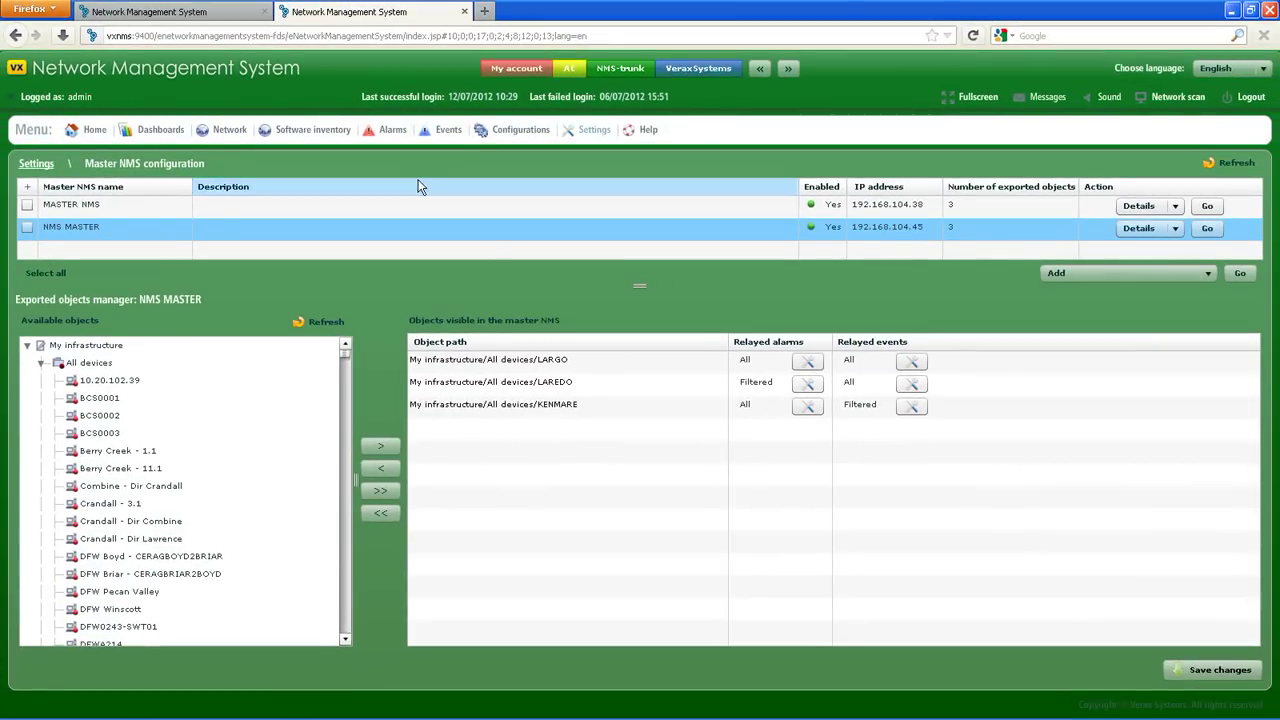
Step: In the master NMS console, review the details of the LAREDO, LARGO and KENMARE alarms of Verax NMS SLAVE
left_click(240, 18)
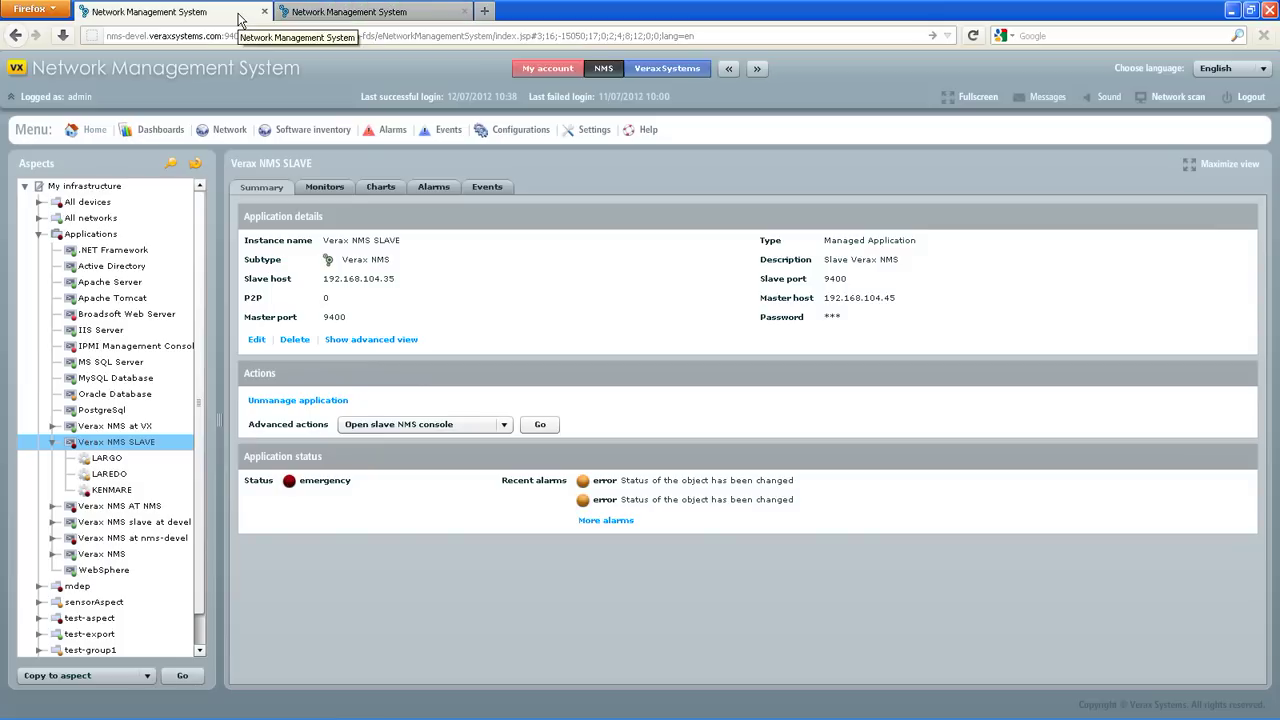
left_click(452, 189)
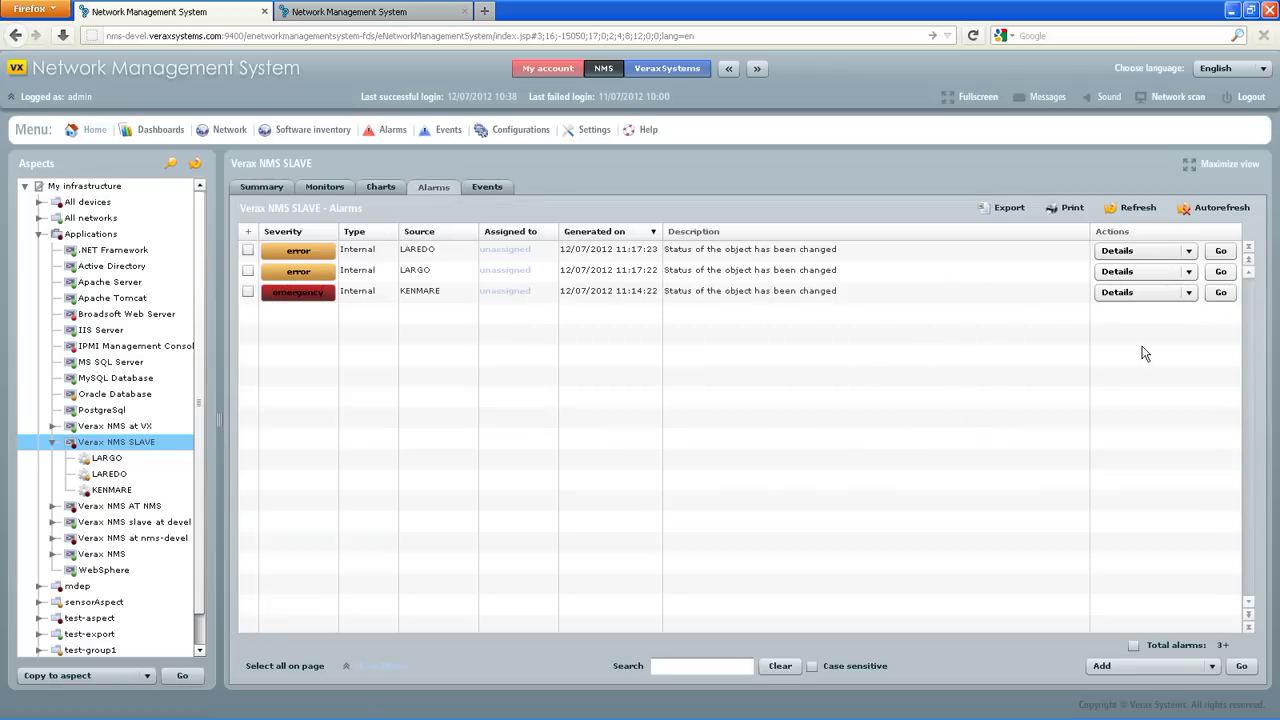
left_click(1220, 251)
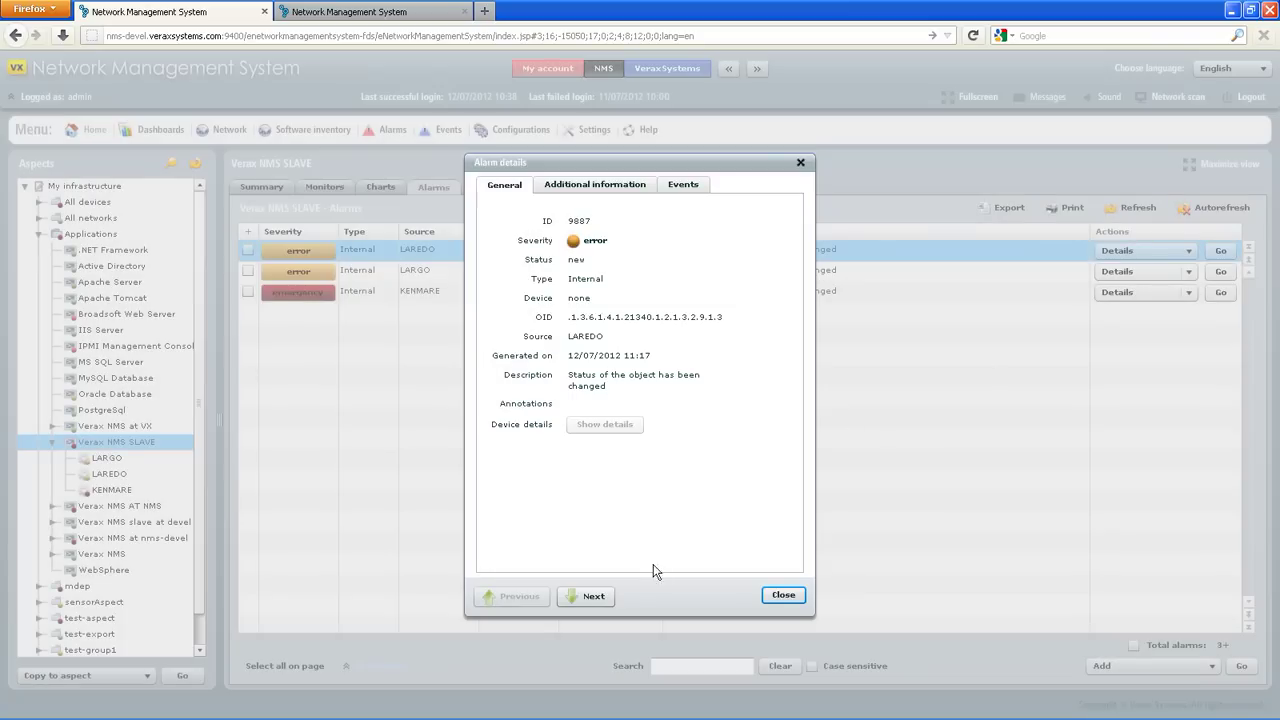
left_click(593, 597)
left_click(593, 597)
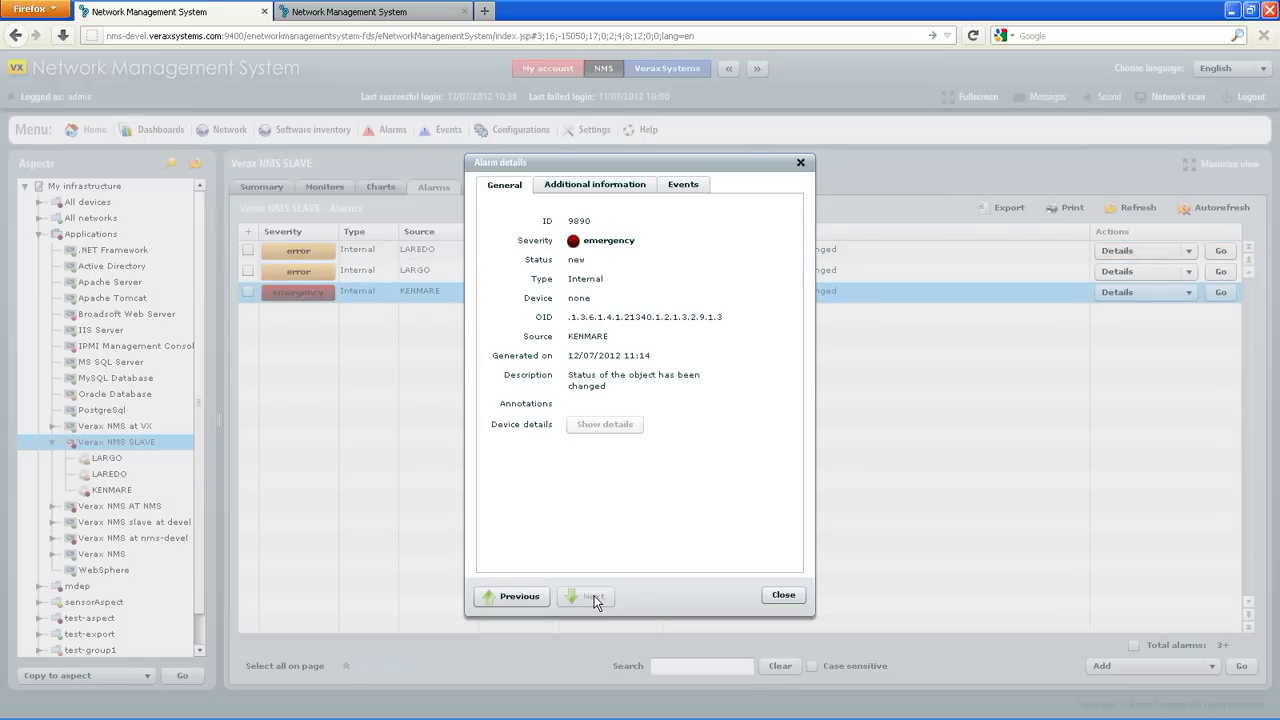
left_click(800, 162)
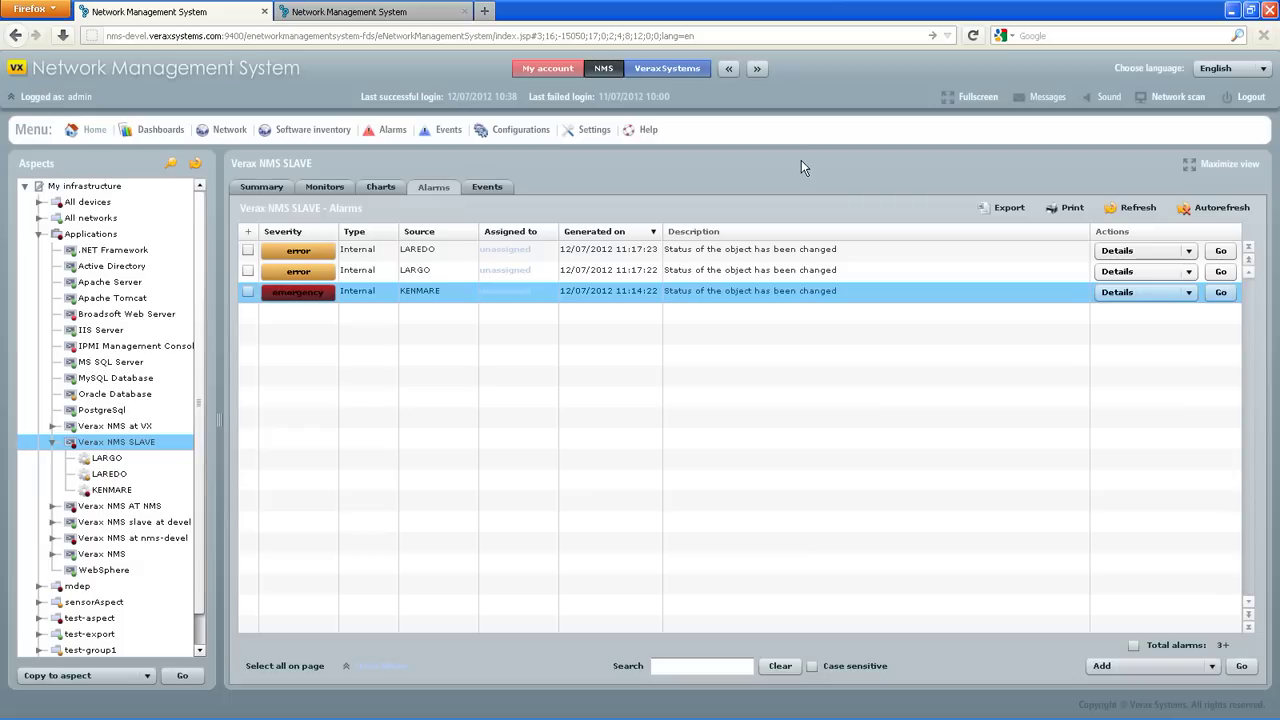
Step: Review the details of the KENMARE event of Verax NMS SLAVE and return to the application's summary
left_click(500, 186)
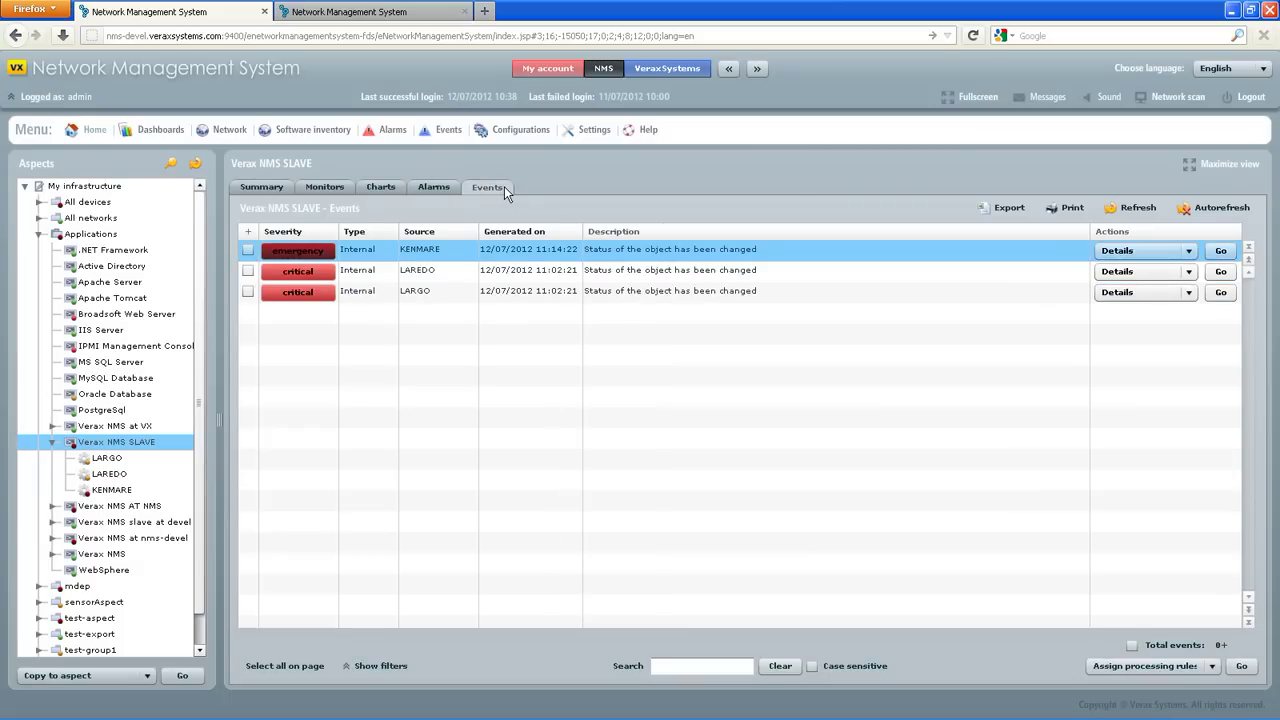
left_click(1219, 251)
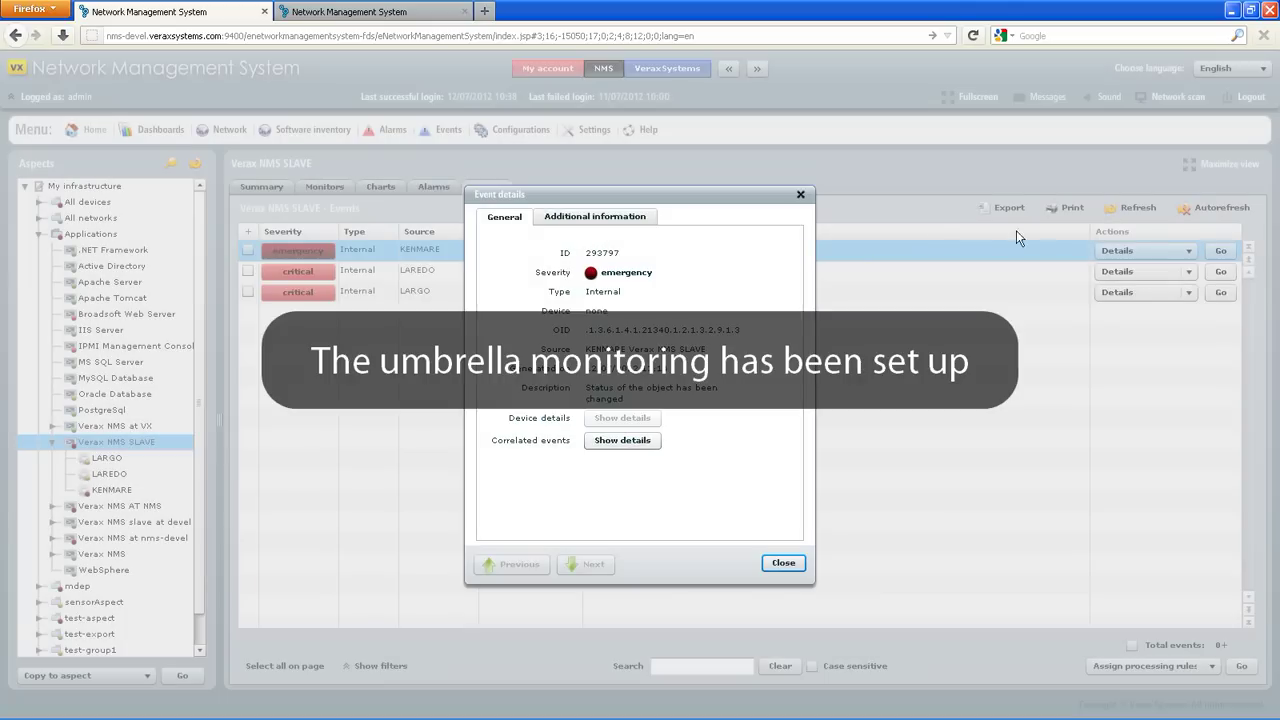
left_click(800, 195)
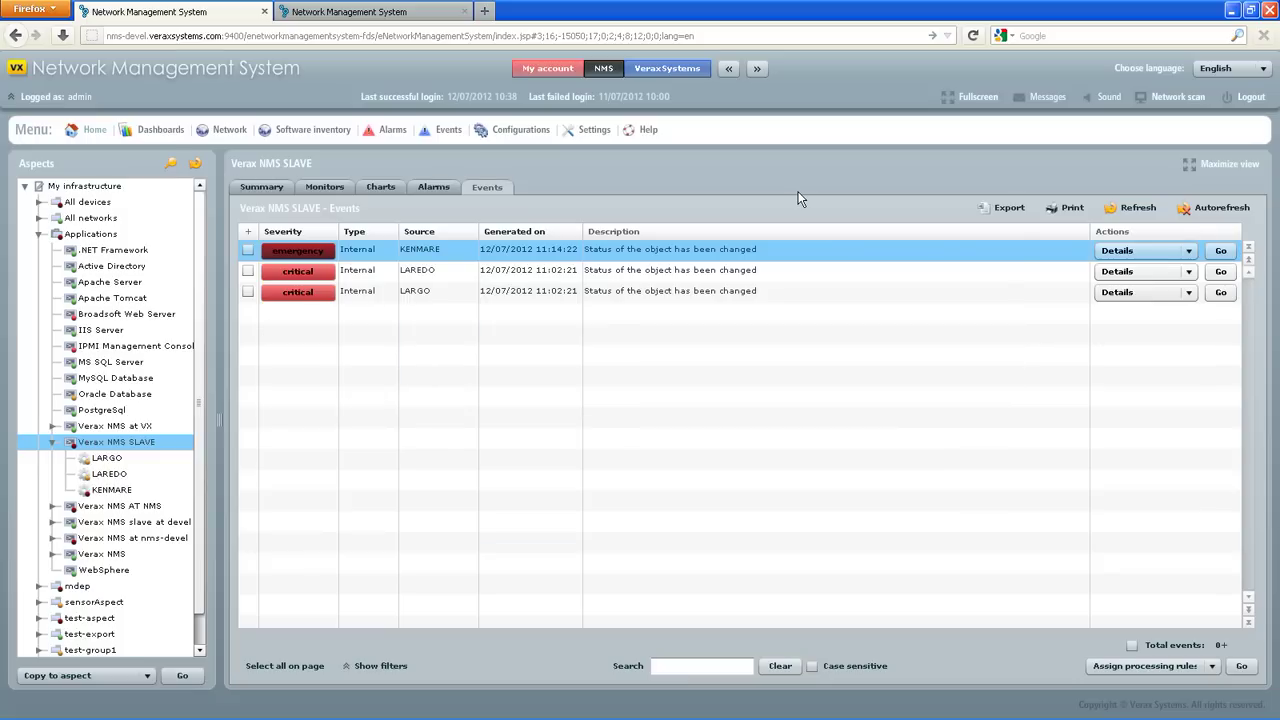
left_click(277, 188)
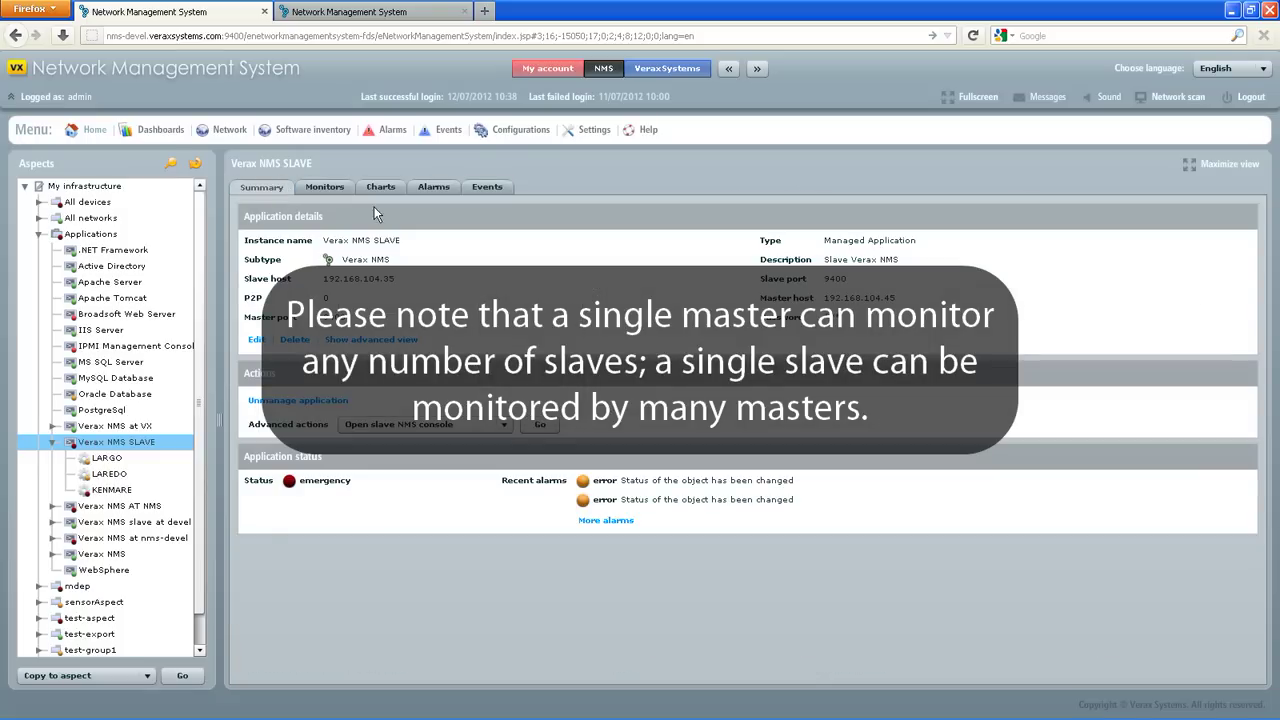